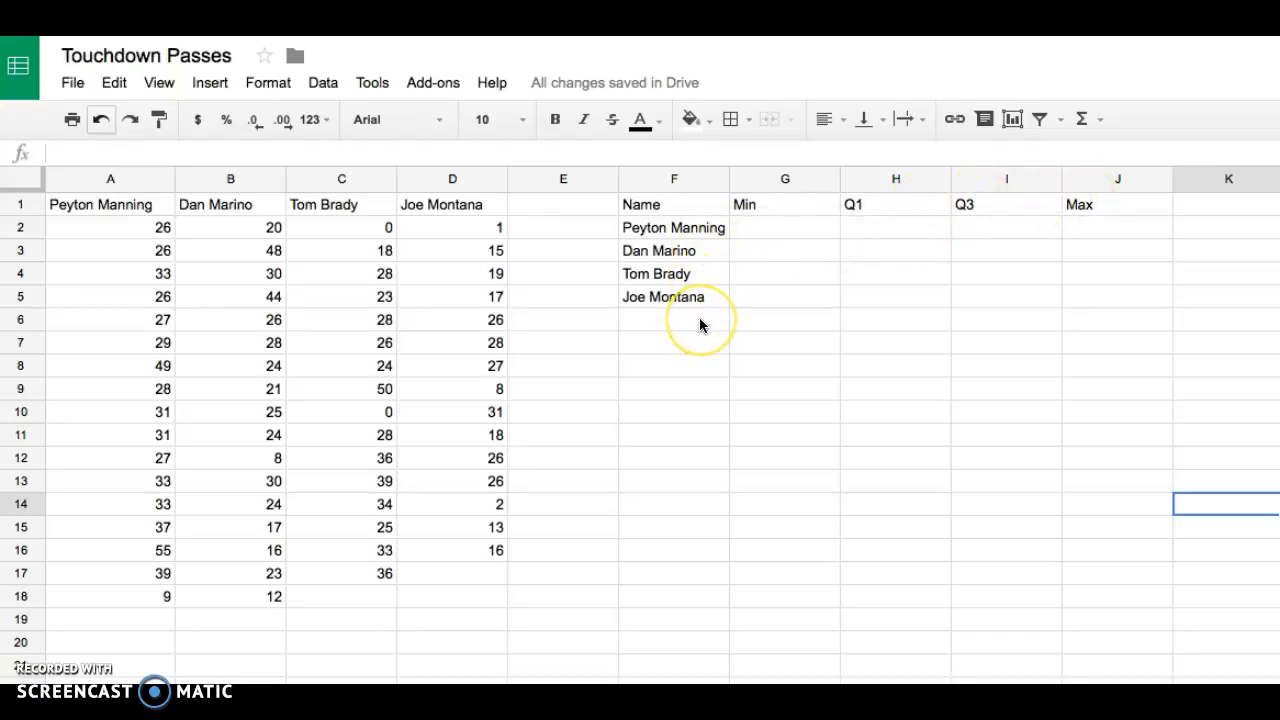
- Enter =MIN(A2:A18) in G2 to get Peyton Manning's minimum touchdown passes
{"action": "left_click", "coordinate": [767, 230]}
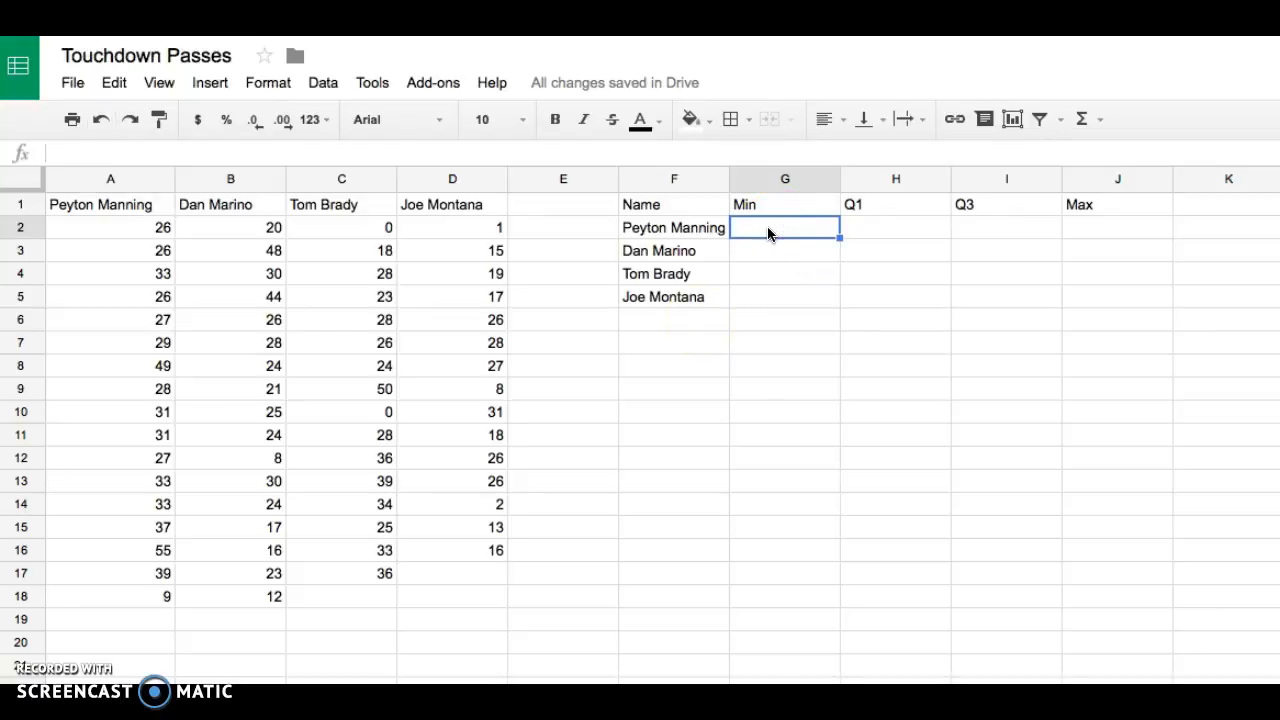
{"action": "type", "text": "=min"}
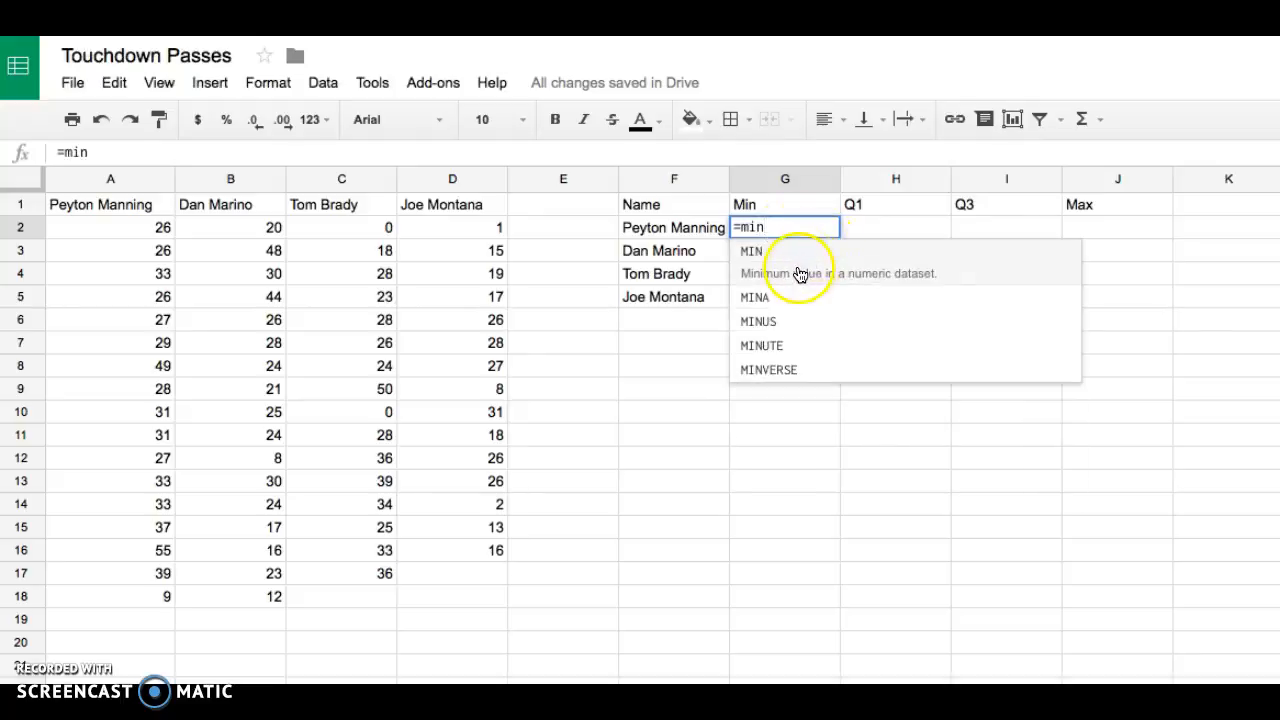
{"action": "left_click", "coordinate": [800, 274]}
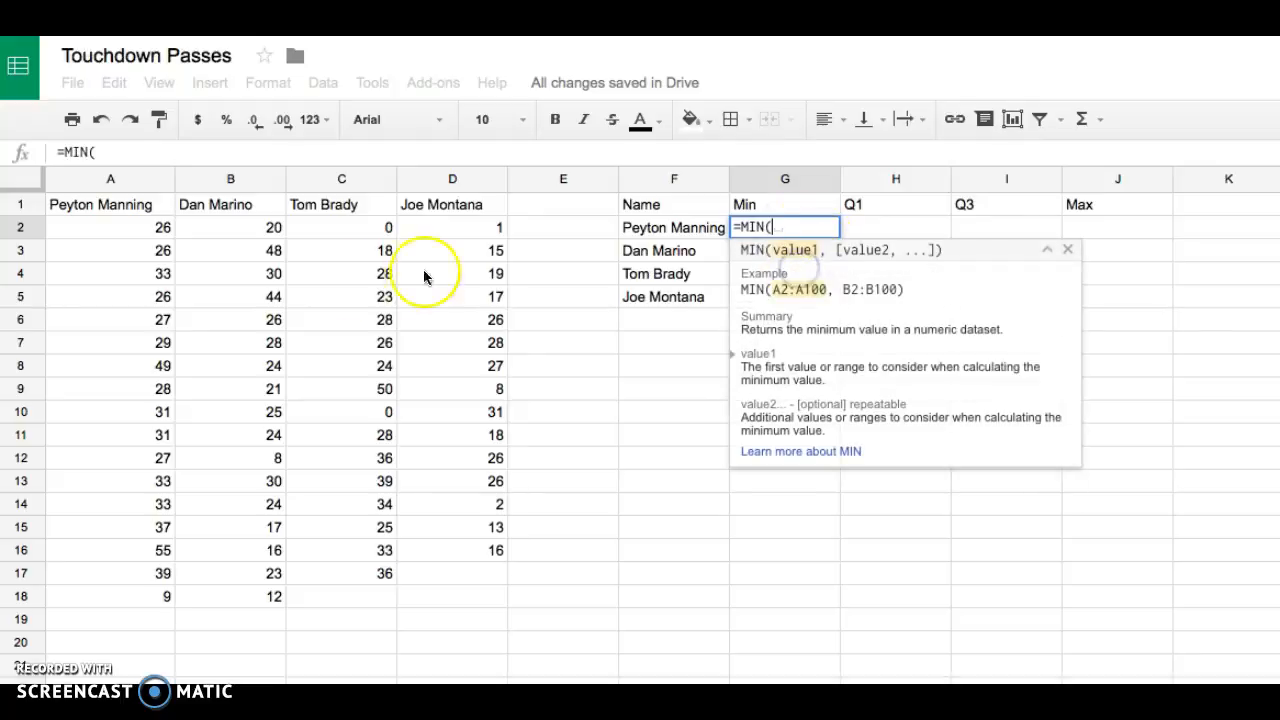
{"action": "left_click", "coordinate": [148, 232]}
{"action": "left_click_drag", "start_coordinate": [148, 235], "coordinate": [136, 597]}
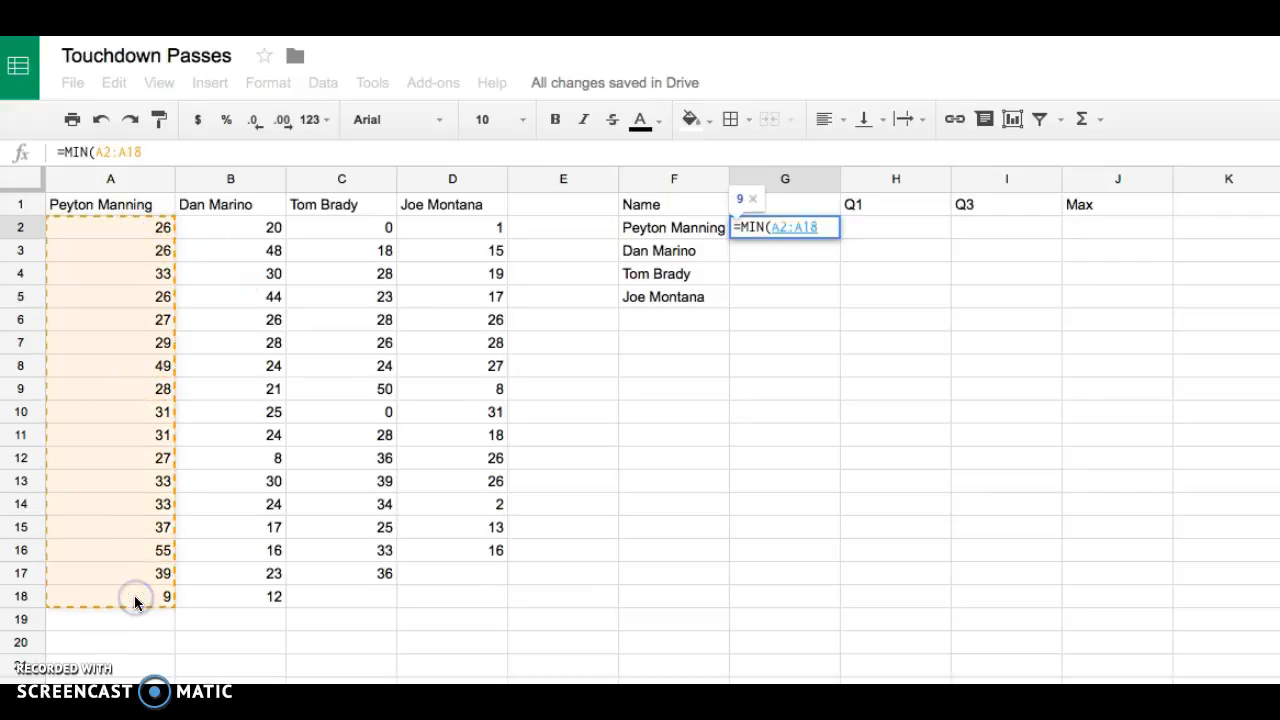
{"action": "key", "text": "Return"}
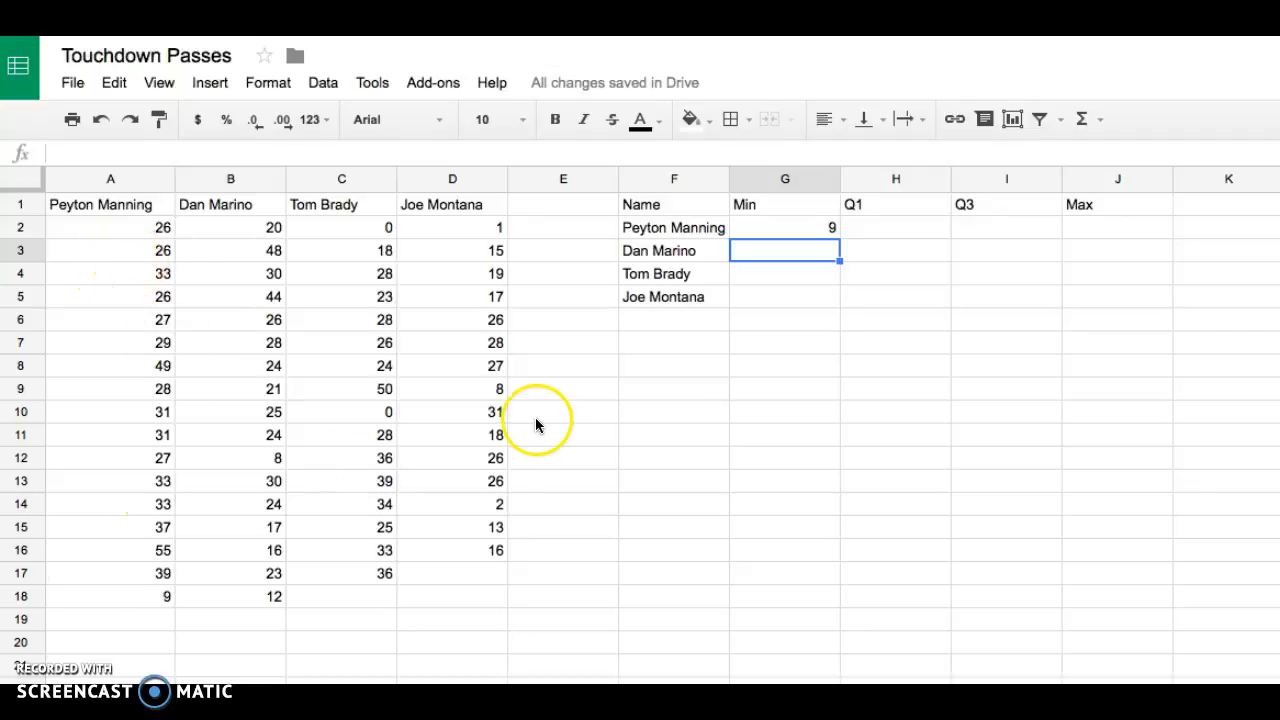
- Enter =MIN(B2:B18) in G3 for Dan Marino's minimum touchdown passes
{"action": "type", "text": "=min"}
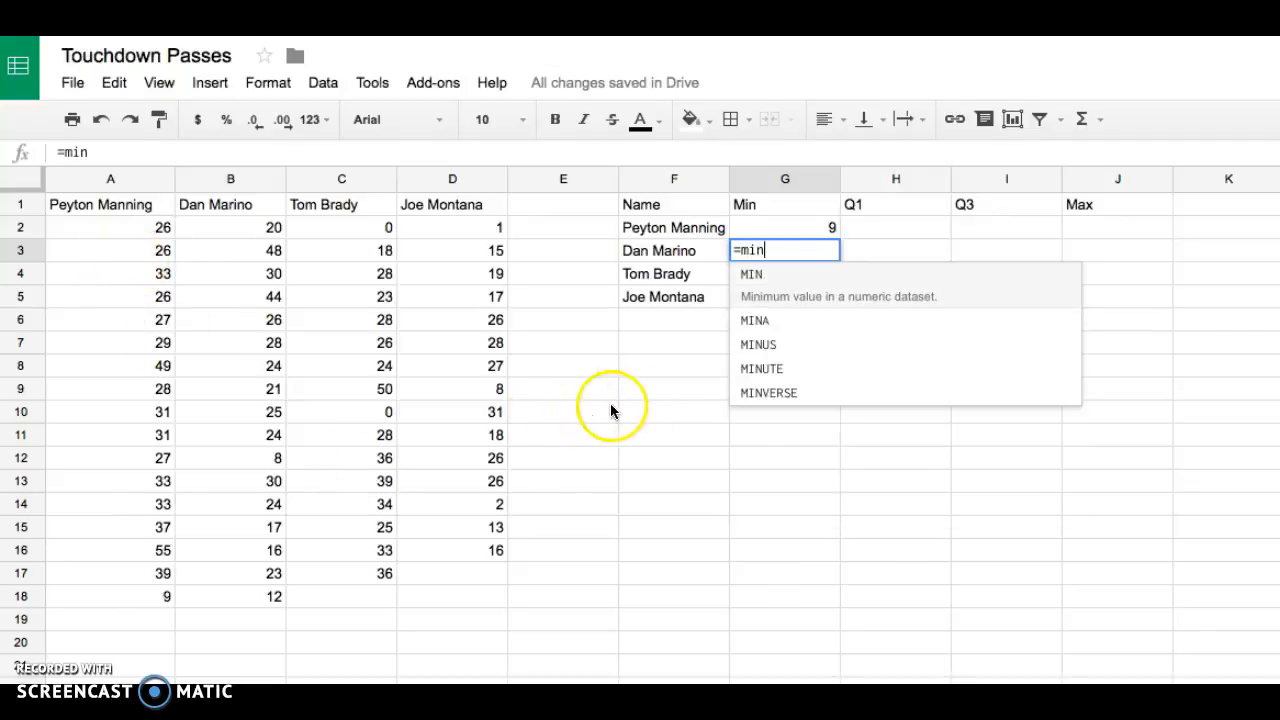
{"action": "left_click", "coordinate": [752, 275]}
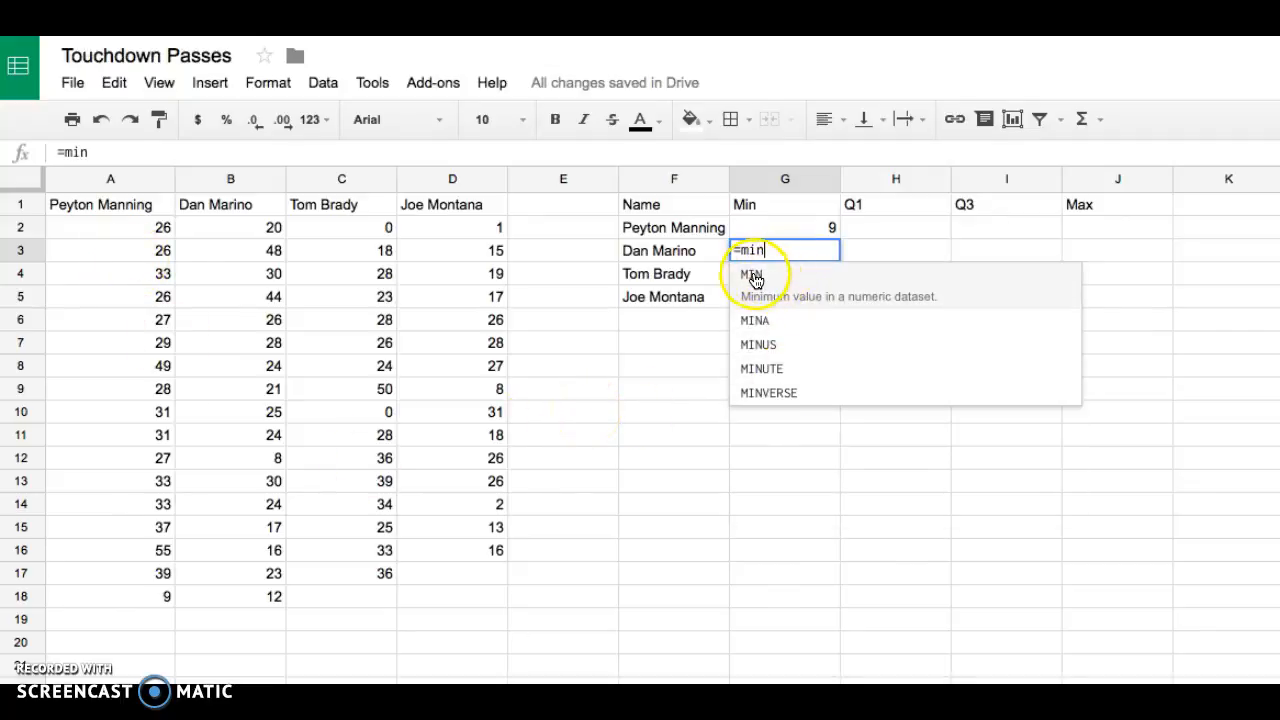
{"action": "left_click_drag", "start_coordinate": [243, 225], "coordinate": [226, 594]}
{"action": "key", "text": "Return"}
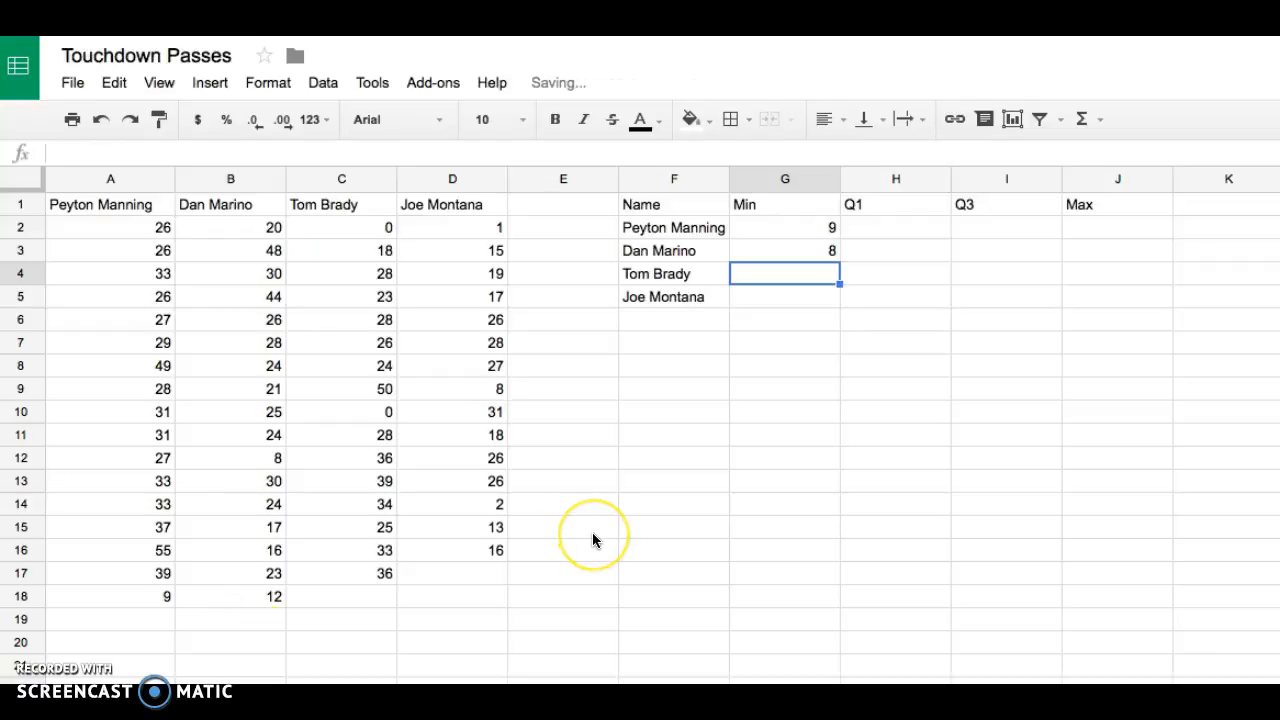
- Enter =MIN(C2:C17) in G4 for Tom Brady's minimum touchdown passes
{"action": "type", "text": "=min"}
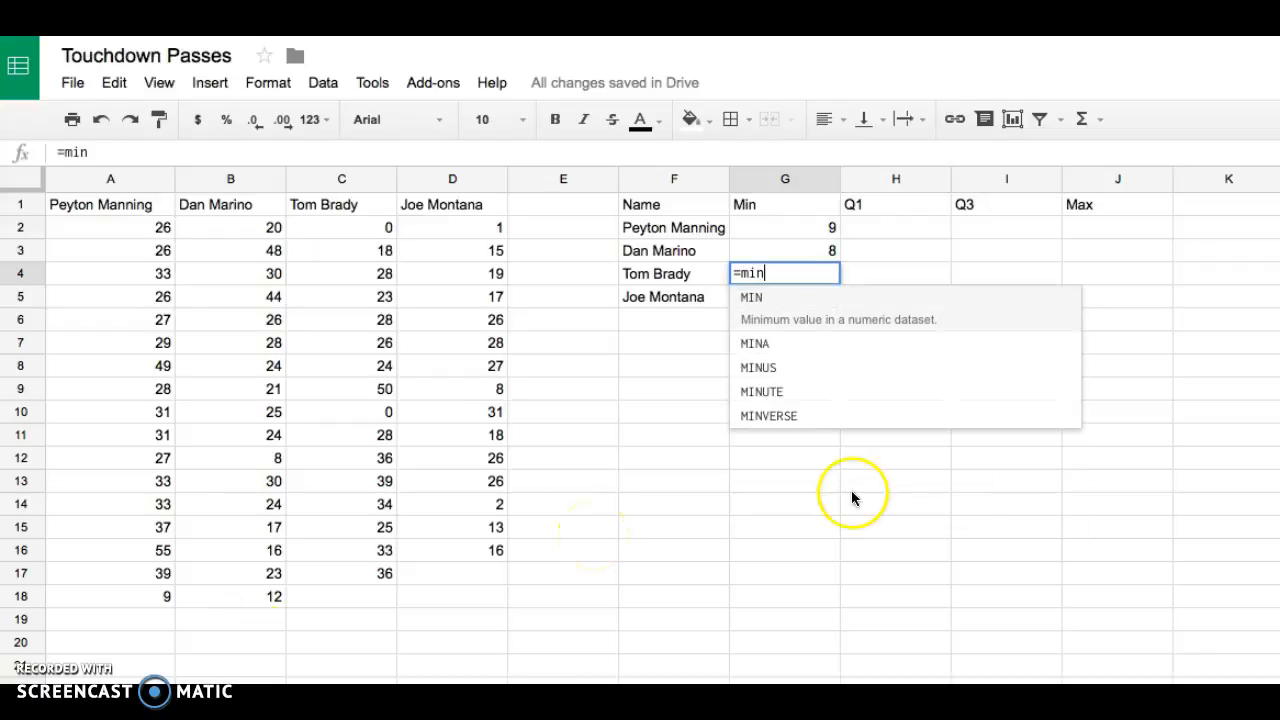
{"action": "left_click", "coordinate": [828, 299]}
{"action": "left_click_drag", "start_coordinate": [335, 226], "coordinate": [329, 571]}
{"action": "key", "text": "Return"}
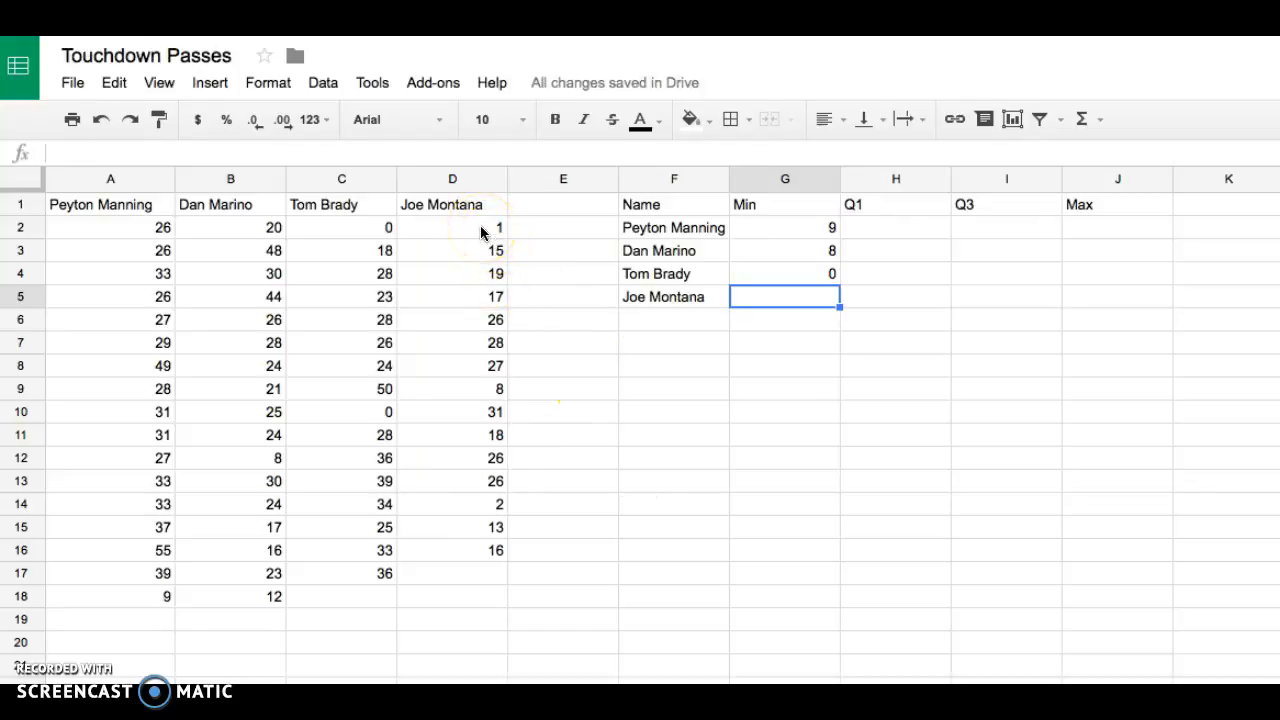
- Enter =MIN(D2:D16) in G5 for Joe Montana's minimum touchdown passes
{"action": "type", "text": "=min"}
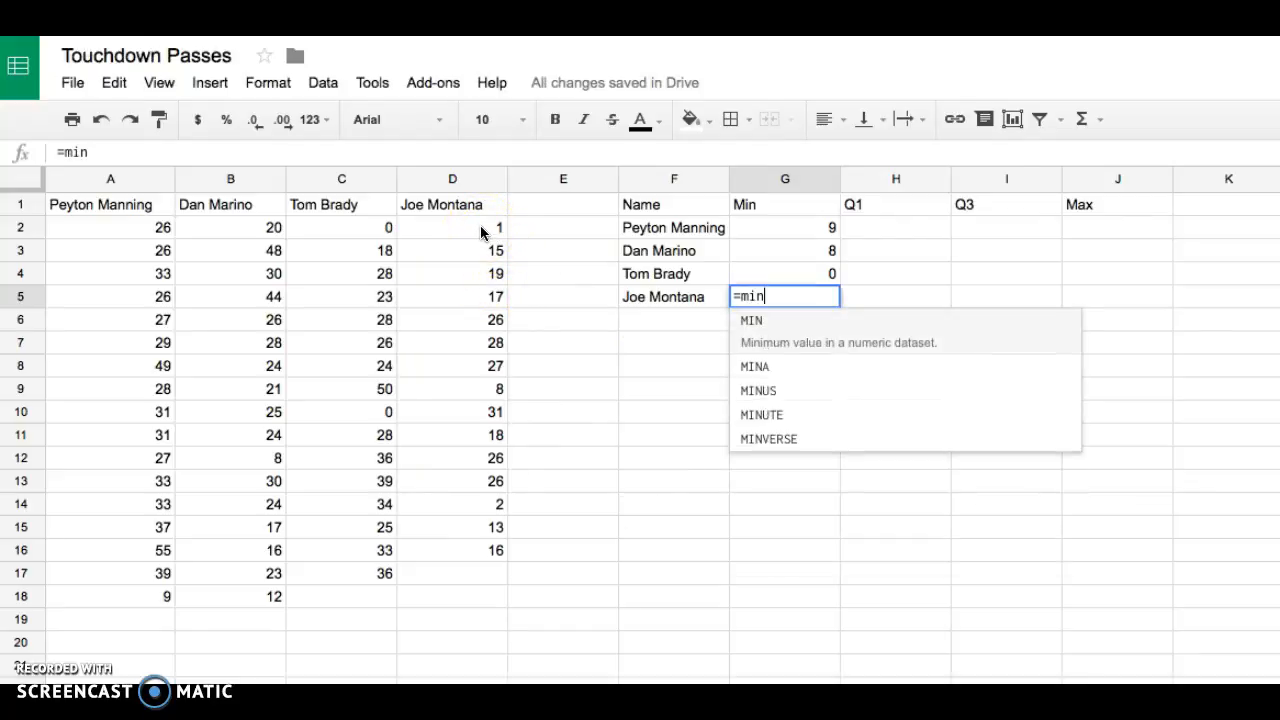
{"action": "left_click", "coordinate": [818, 323]}
{"action": "left_click_drag", "start_coordinate": [495, 229], "coordinate": [474, 542]}
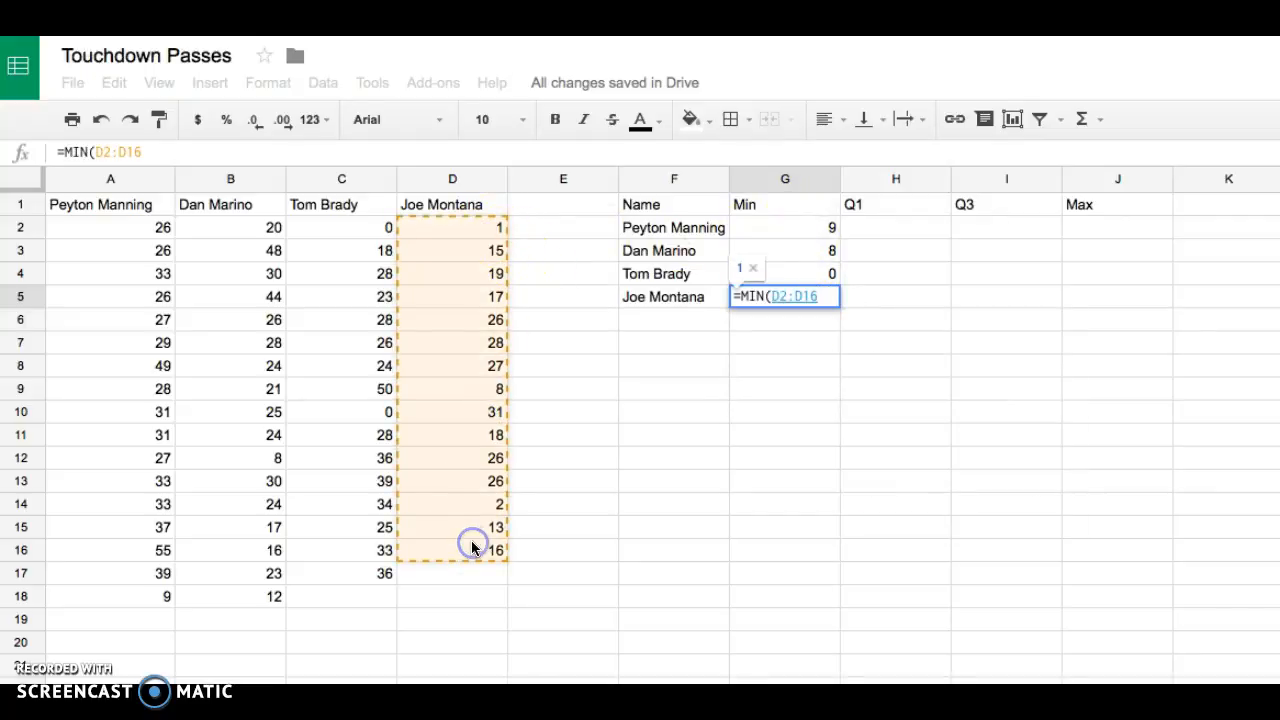
{"action": "key", "text": "Return"}
- Enter =QUARTILE(A2:A18,1) in H2 for Peyton Manning's first quartile
{"action": "key", "text": "Right"}
{"action": "key", "text": "Up"}
{"action": "key", "text": "Up"}
{"action": "key", "text": "Up"}
{"action": "key", "text": "Up"}
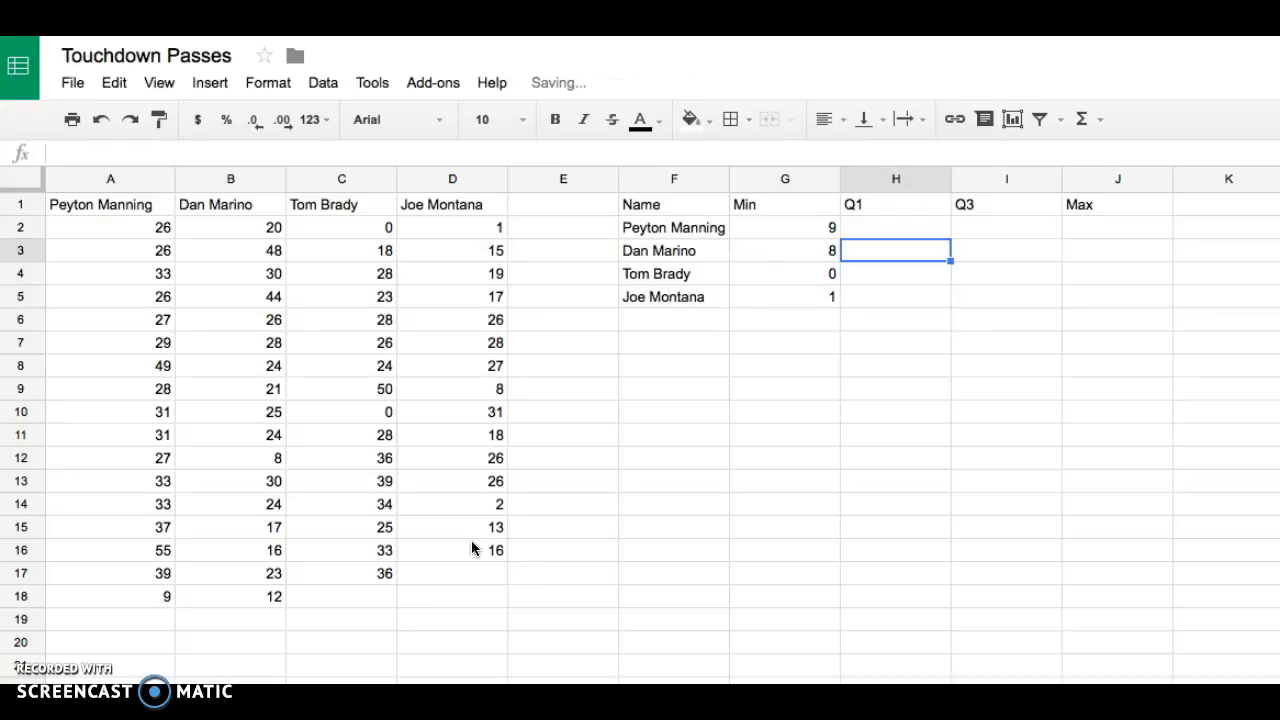
{"action": "type", "text": "="}
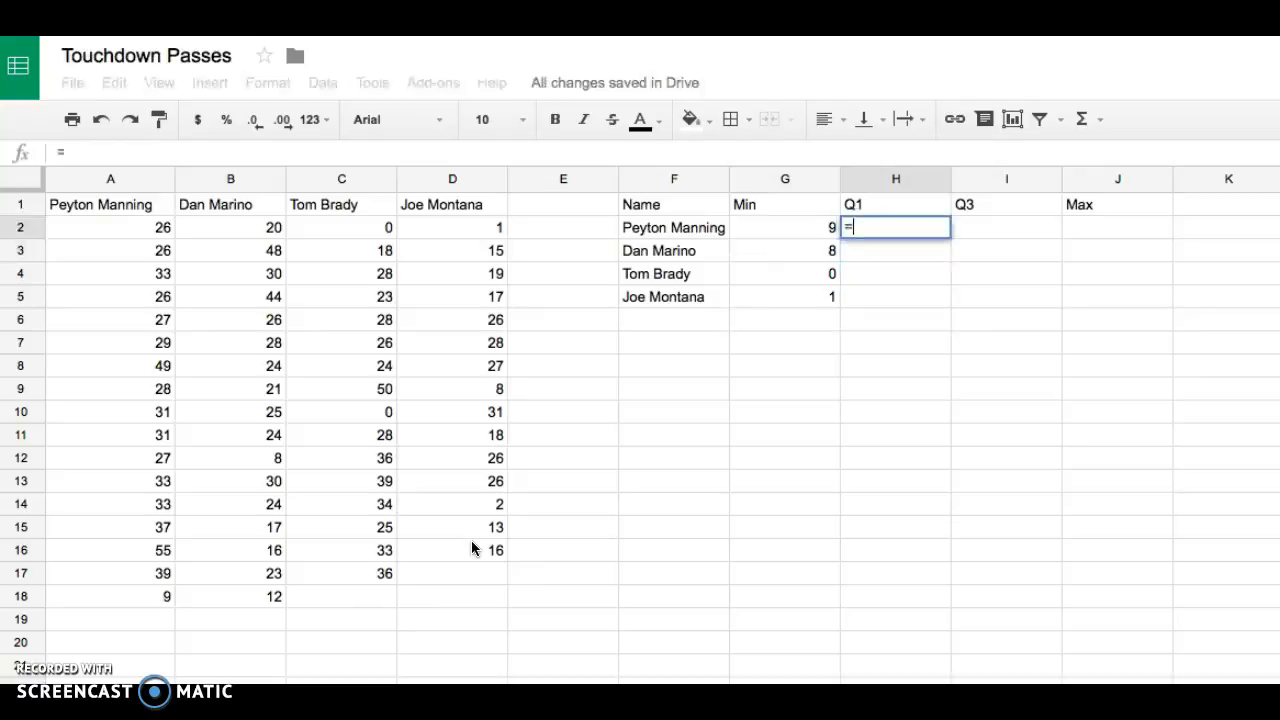
{"action": "type", "text": "qu"}
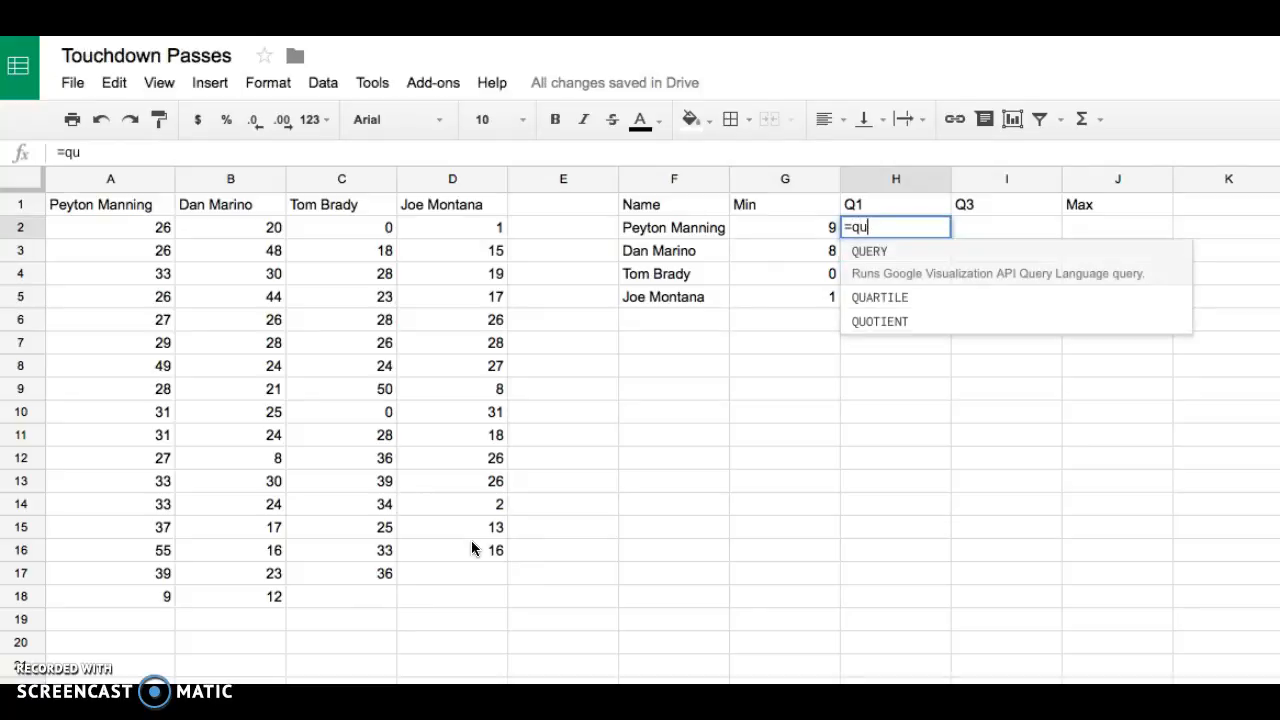
{"action": "type", "text": "a"}
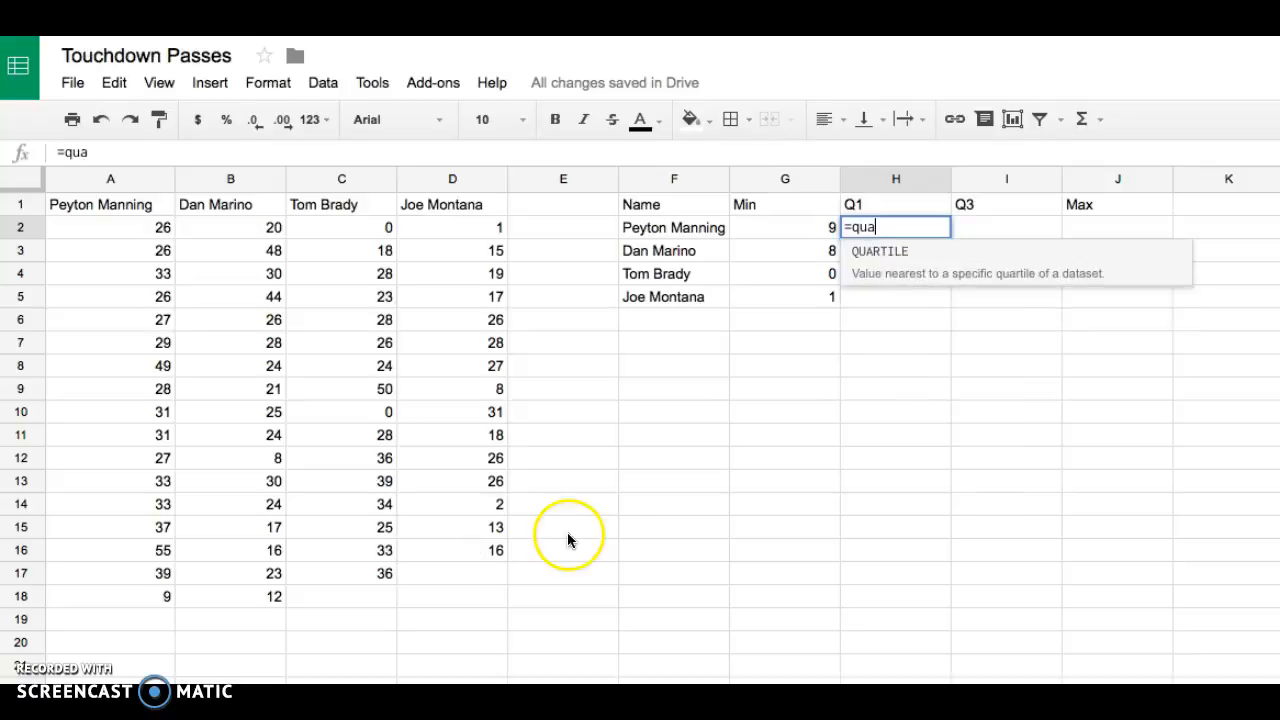
{"action": "left_click", "coordinate": [912, 255]}
{"action": "left_click_drag", "start_coordinate": [125, 231], "coordinate": [95, 601]}
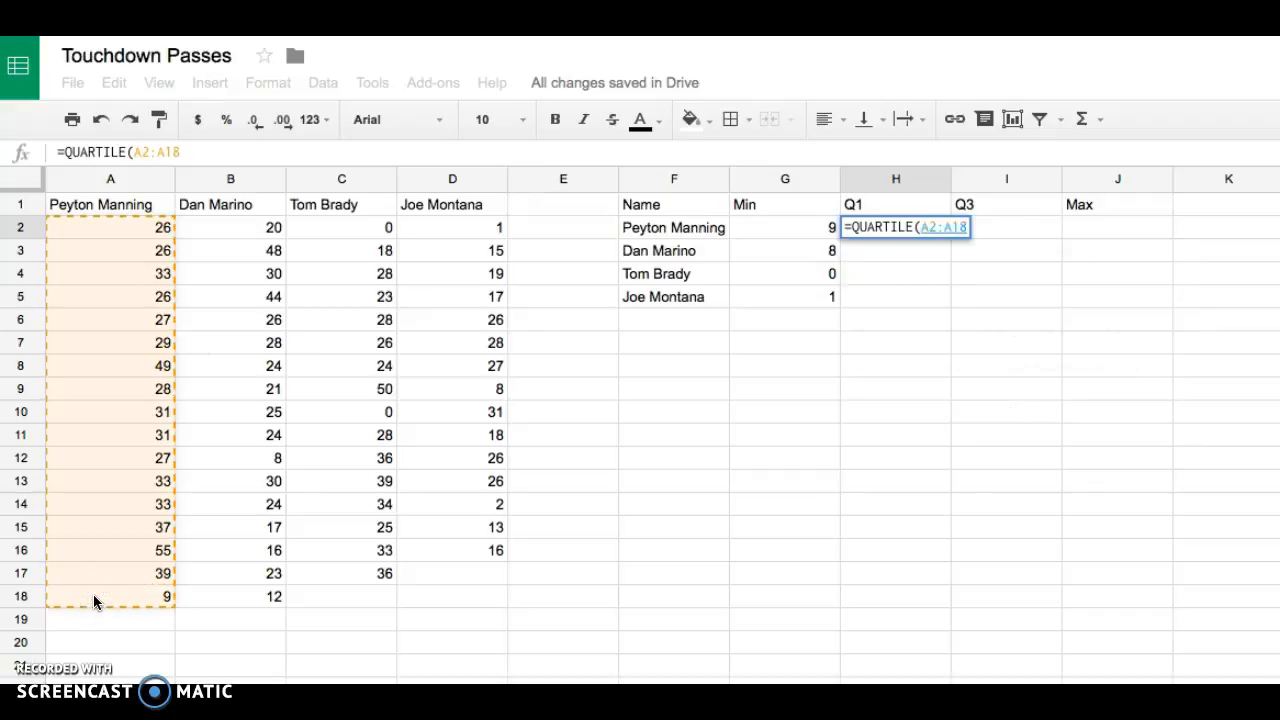
{"action": "type", "text": ","}
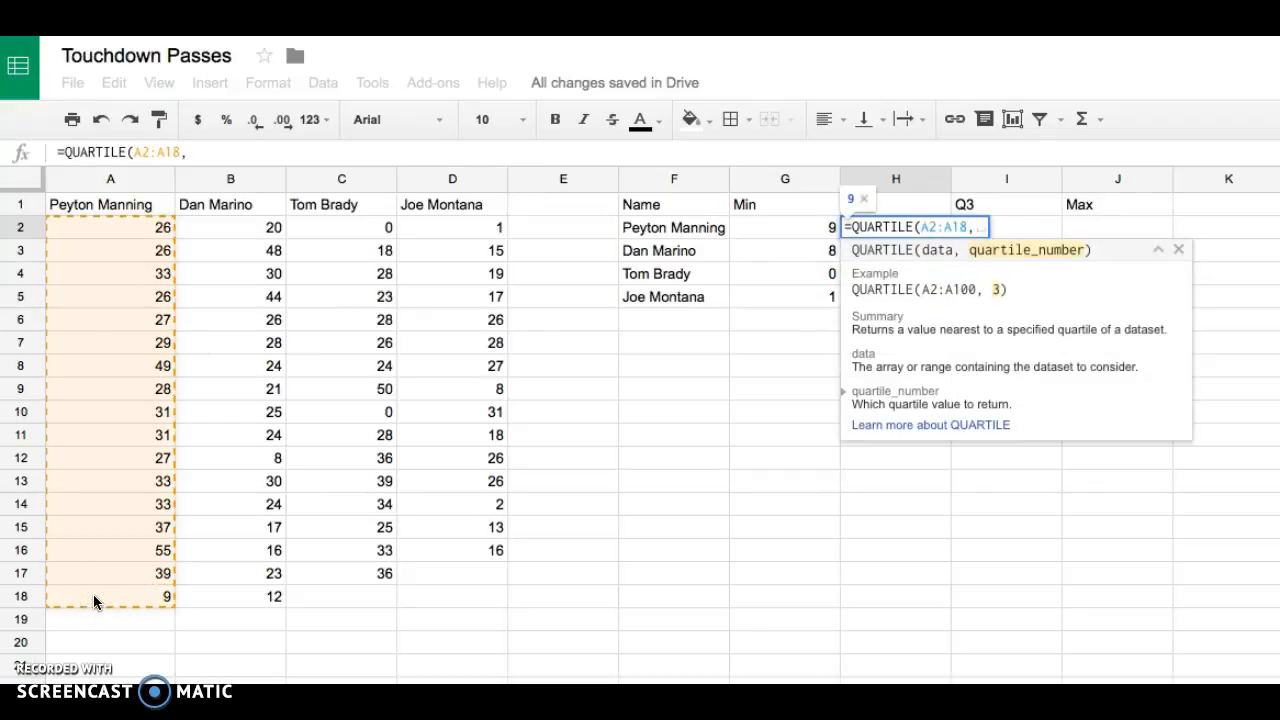
{"action": "type", "text": "1"}
{"action": "type", "text": ")"}
{"action": "key", "text": "Return"}
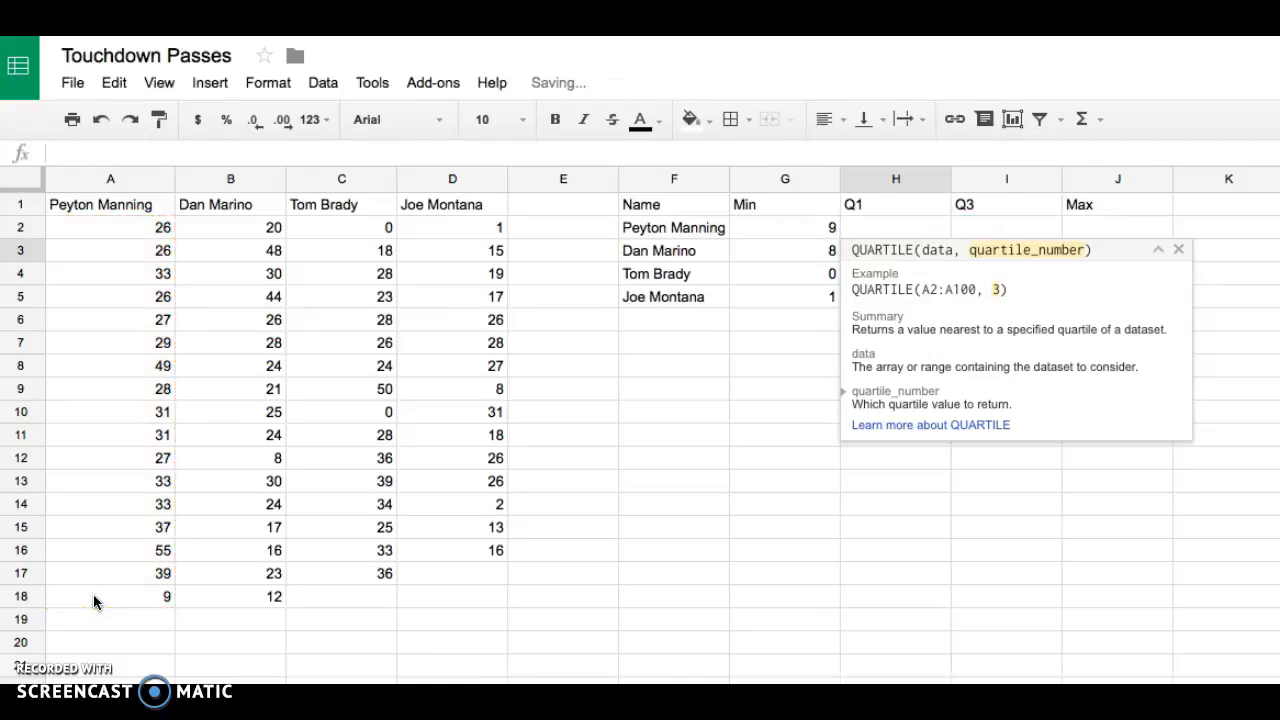
- Enter =QUARTILE(B2:B18,1) in H3 for Dan Marino's first quartile
{"action": "type", "text": "=qa"}
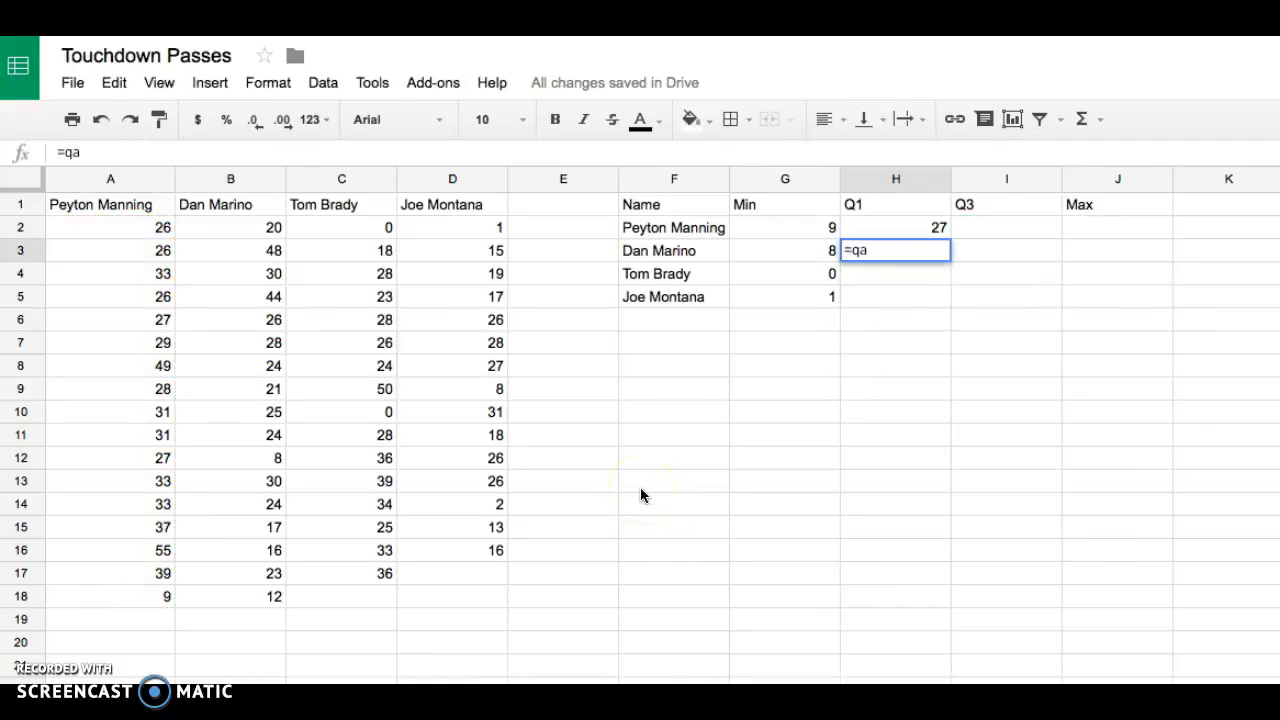
{"action": "key", "text": "BackSpace"}
{"action": "type", "text": "uar"}
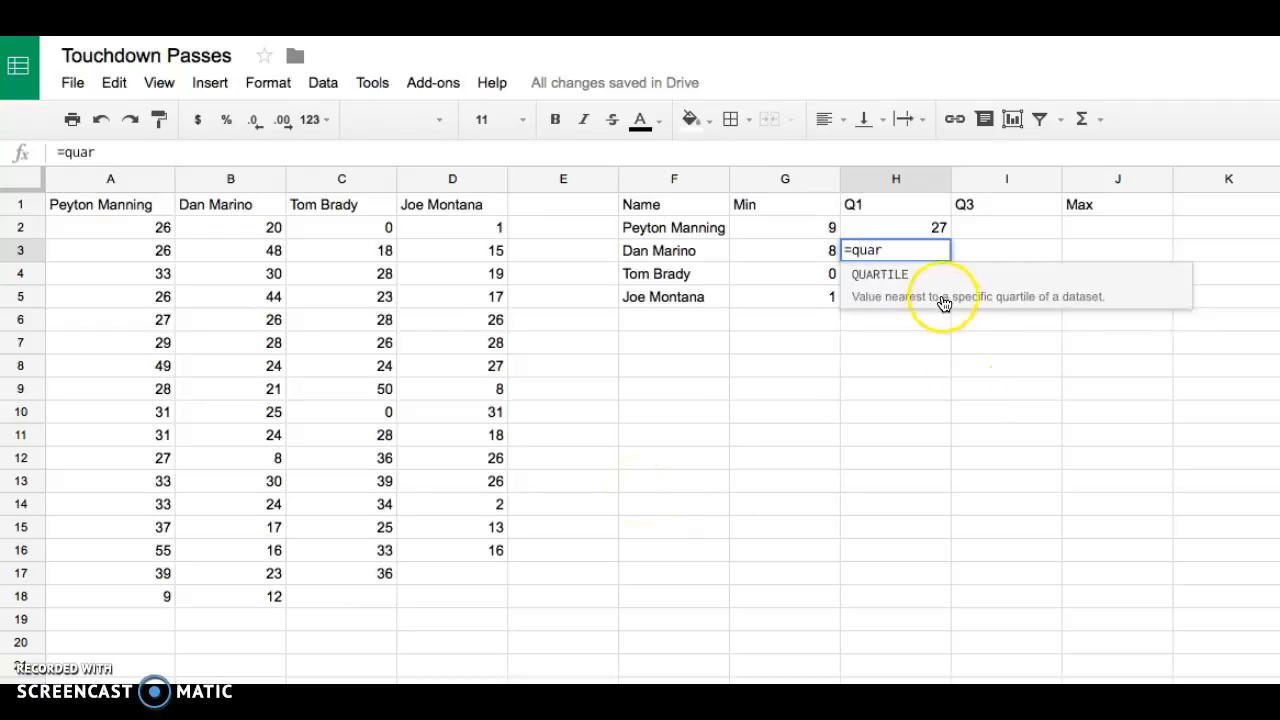
{"action": "left_click", "coordinate": [915, 290]}
{"action": "left_click", "coordinate": [268, 229]}
{"action": "left_click_drag", "start_coordinate": [268, 229], "coordinate": [238, 603]}
{"action": "type", "text": ",1"}
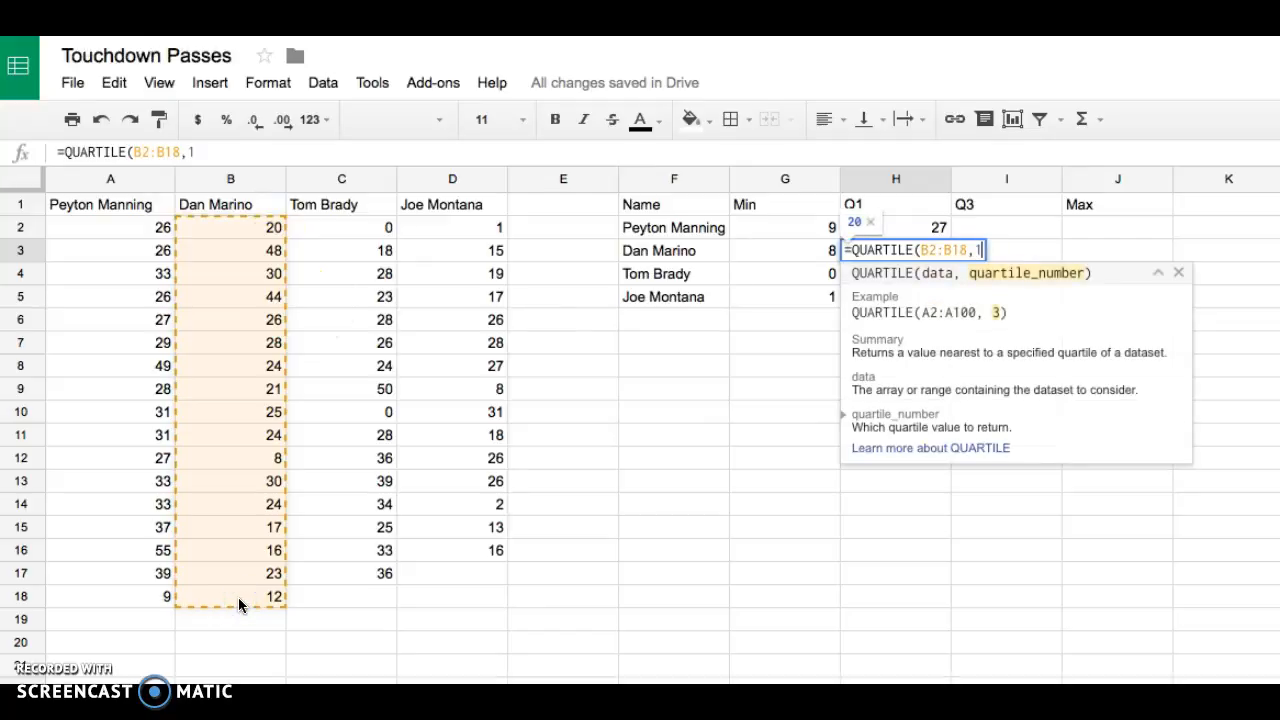
{"action": "key", "text": "Return"}
- Enter =QUARTILE(C2:C17,1) in H4 for Tom Brady's first quartile
{"action": "type", "text": "=quar"}
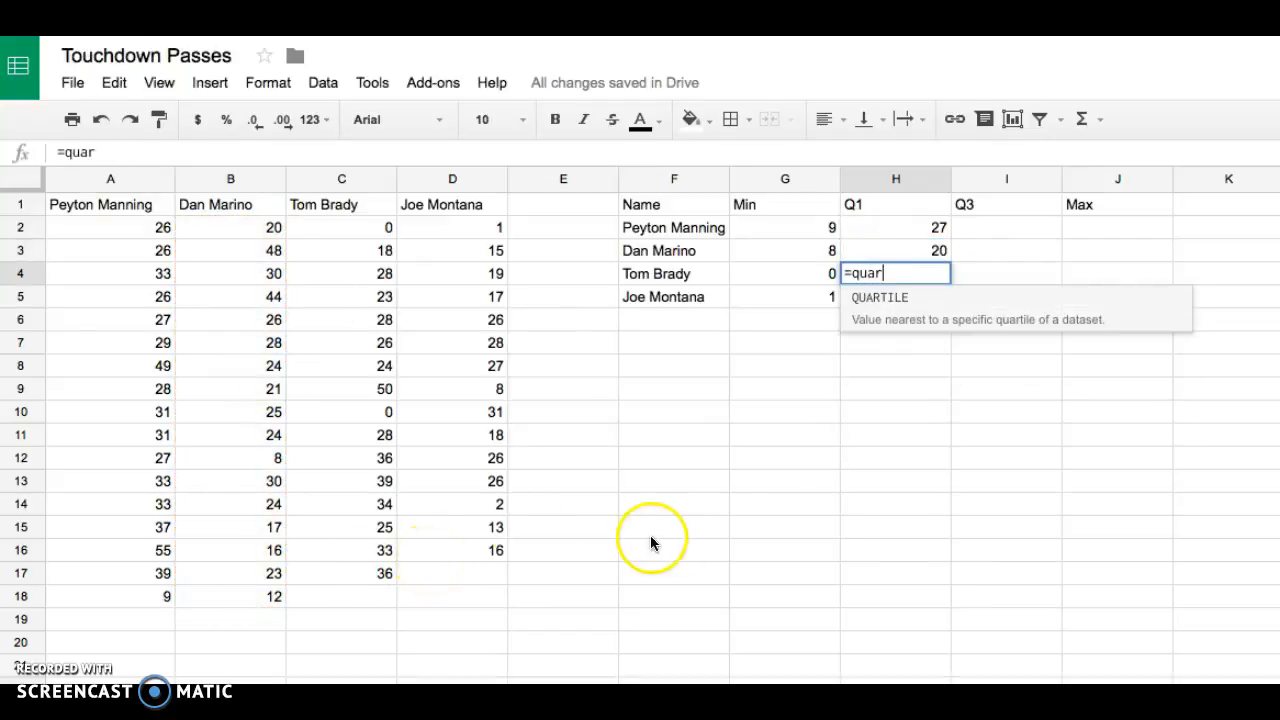
{"action": "left_click", "coordinate": [888, 322]}
{"action": "left_click_drag", "start_coordinate": [343, 231], "coordinate": [345, 580]}
{"action": "type", "text": ",1"}
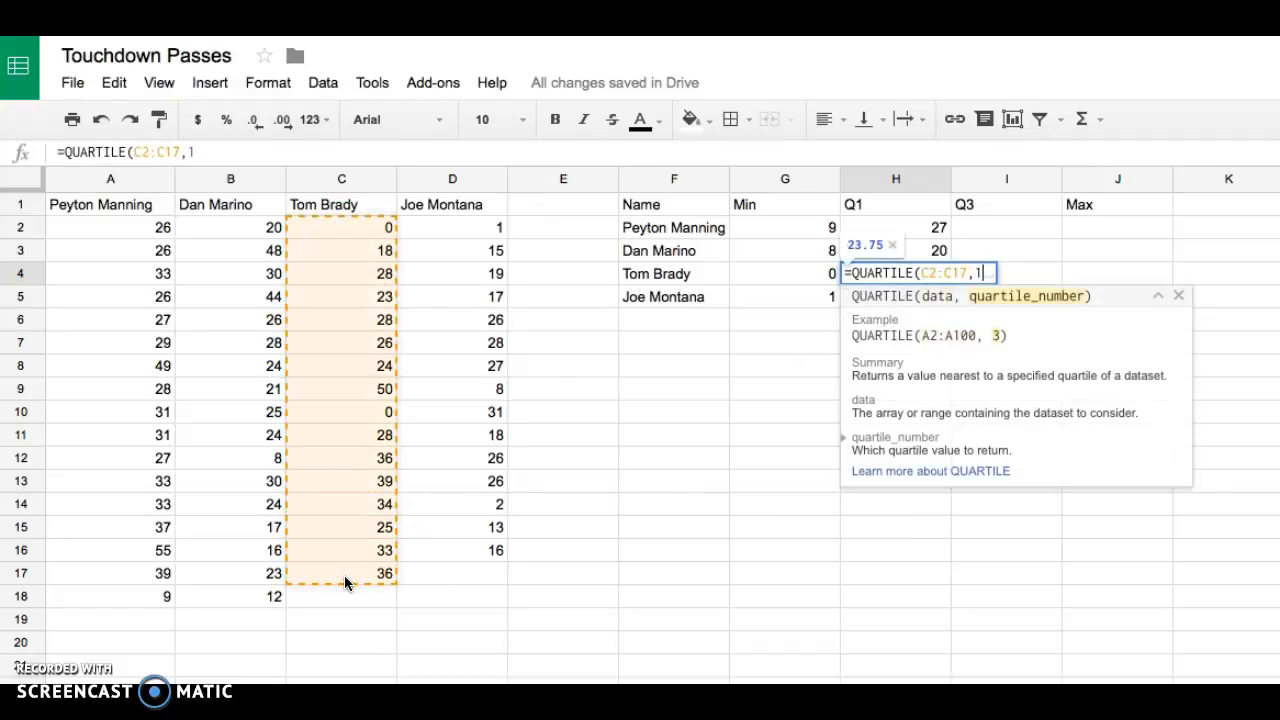
{"action": "key", "text": "Return"}
- Enter =QUARTILE(D2:D16,1) in H5 for Joe Montana's first quartile
{"action": "type", "text": "=quart"}
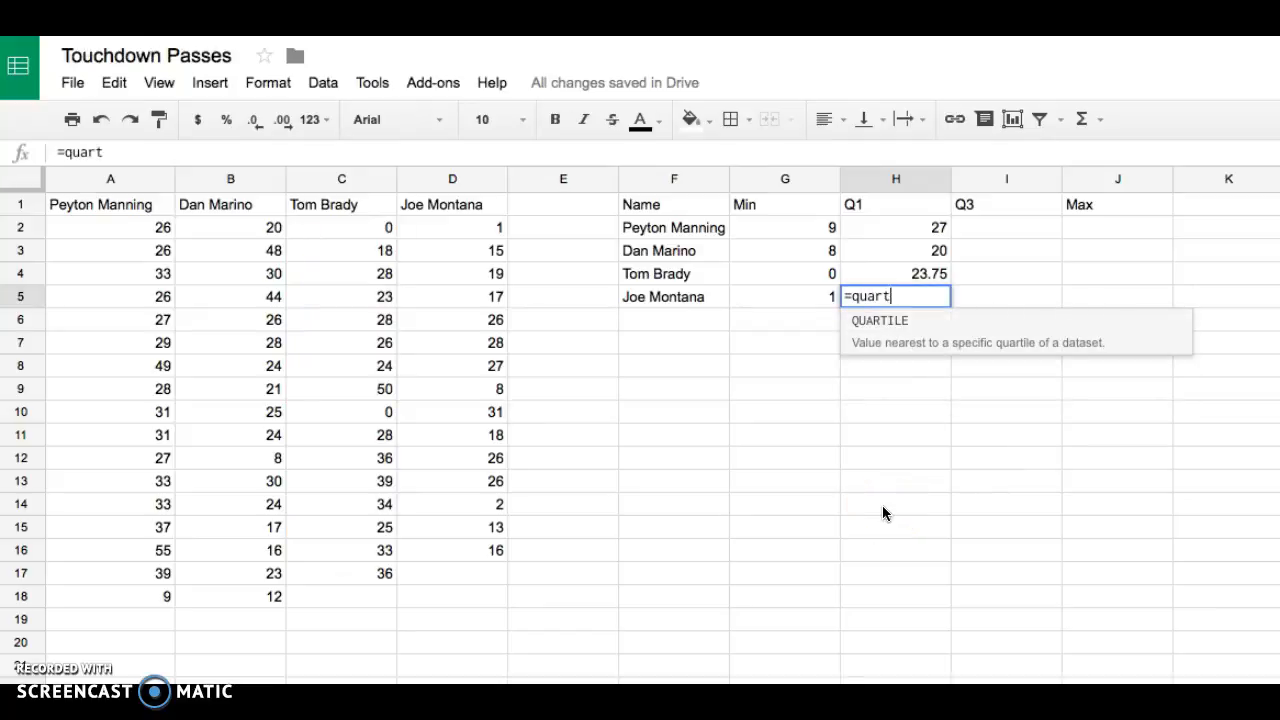
{"action": "left_click", "coordinate": [1071, 334]}
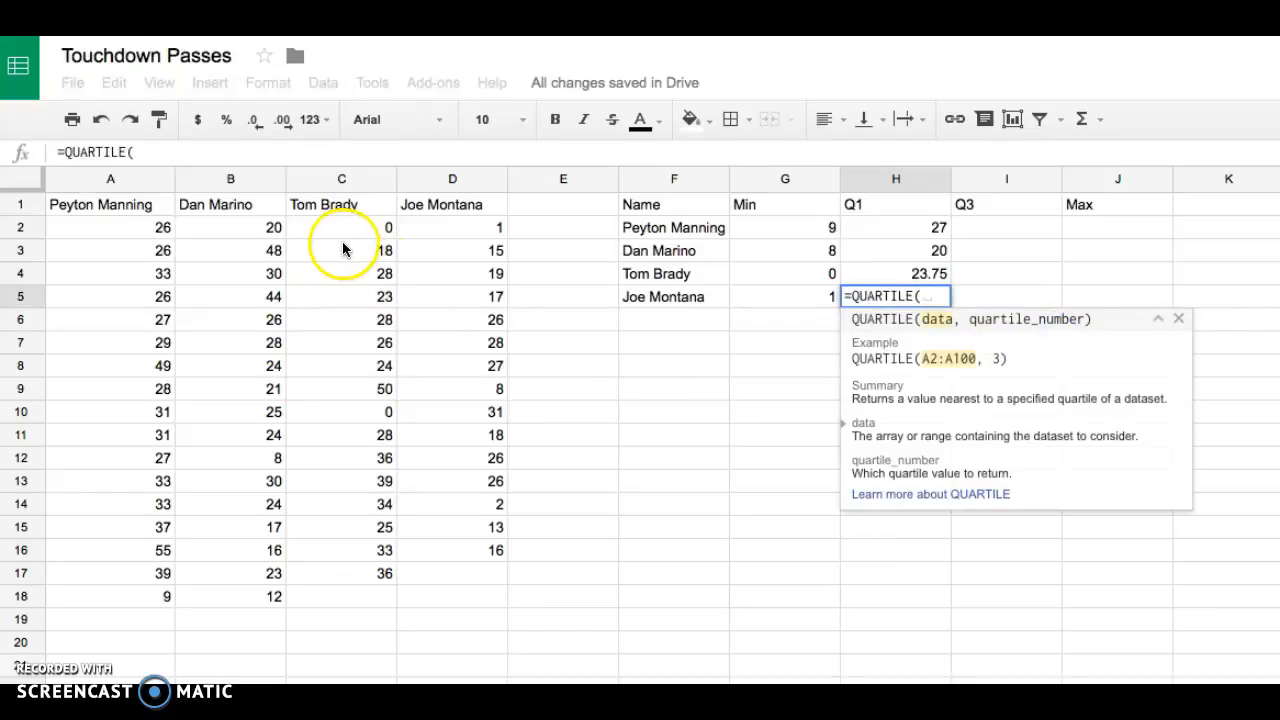
{"action": "left_click_drag", "start_coordinate": [480, 224], "coordinate": [462, 555]}
{"action": "type", "text": ",1"}
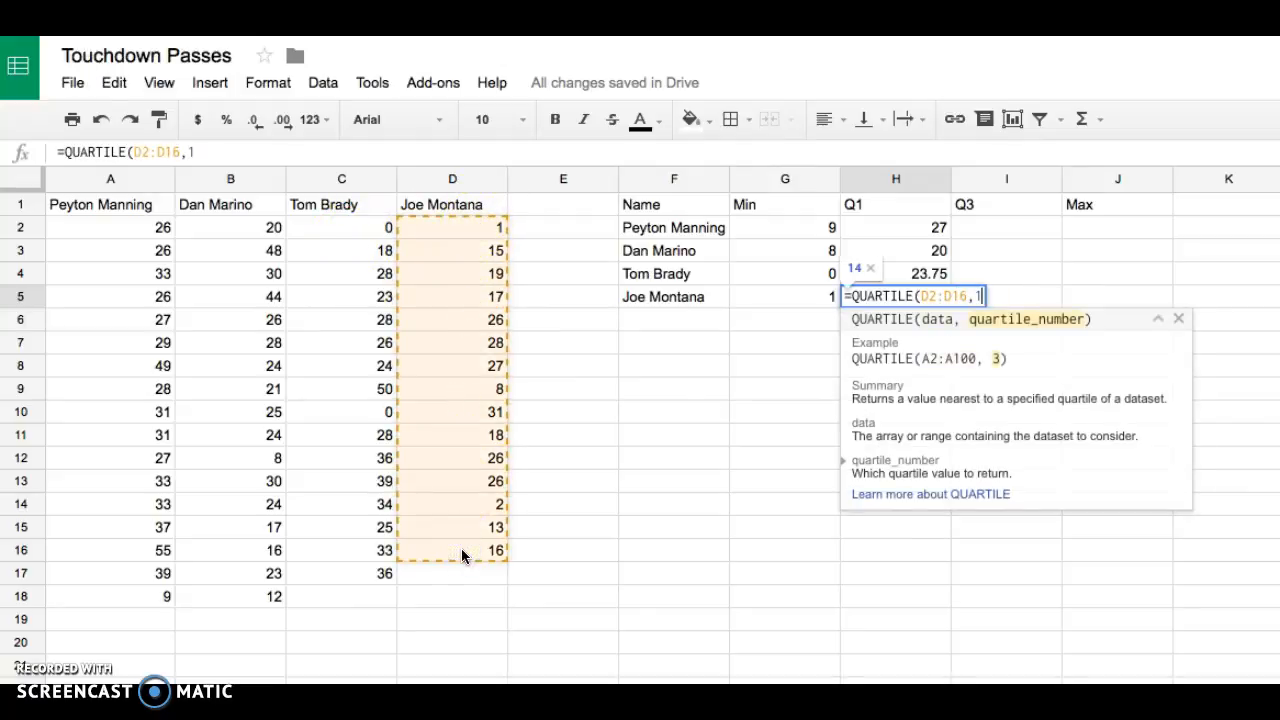
{"action": "key", "text": "Return"}
- Enter =QUARTILE(A2:A18,3) in I2 for Peyton Manning's third quartile
{"action": "key", "text": "Right"}
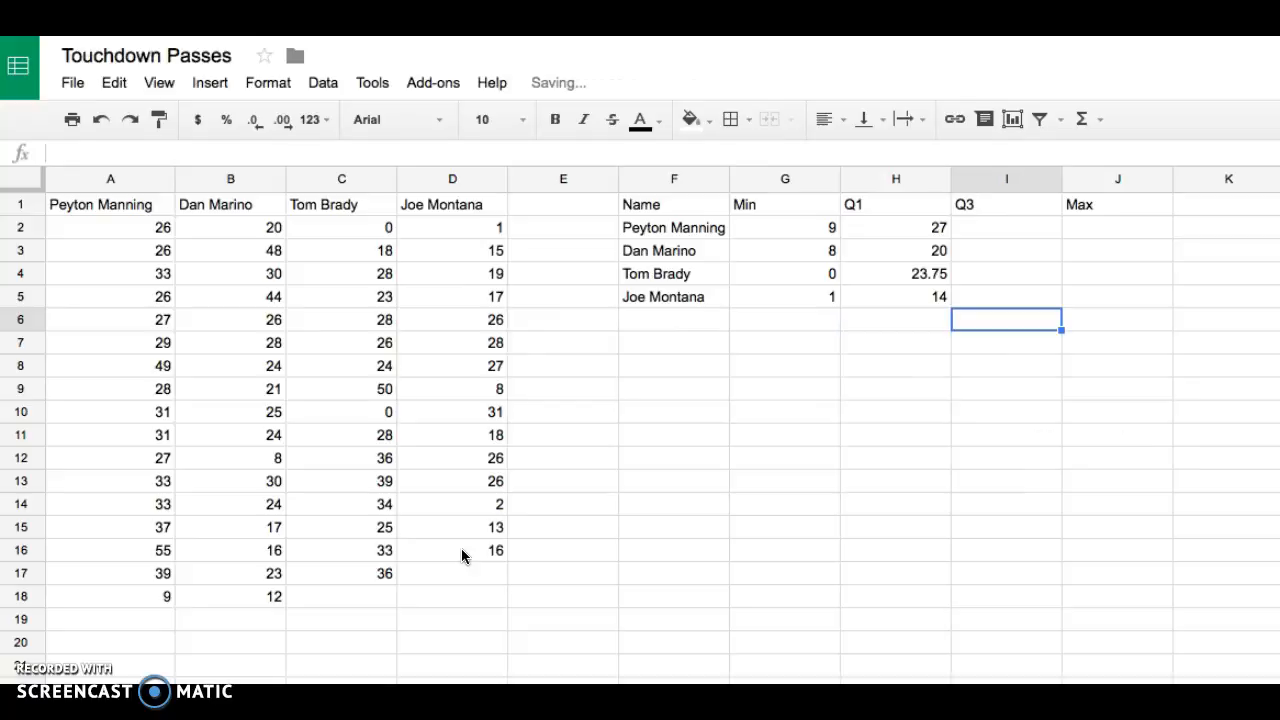
{"action": "key", "text": "Up"}
{"action": "key", "text": "Up"}
{"action": "key", "text": "Up"}
{"action": "key", "text": "Up"}
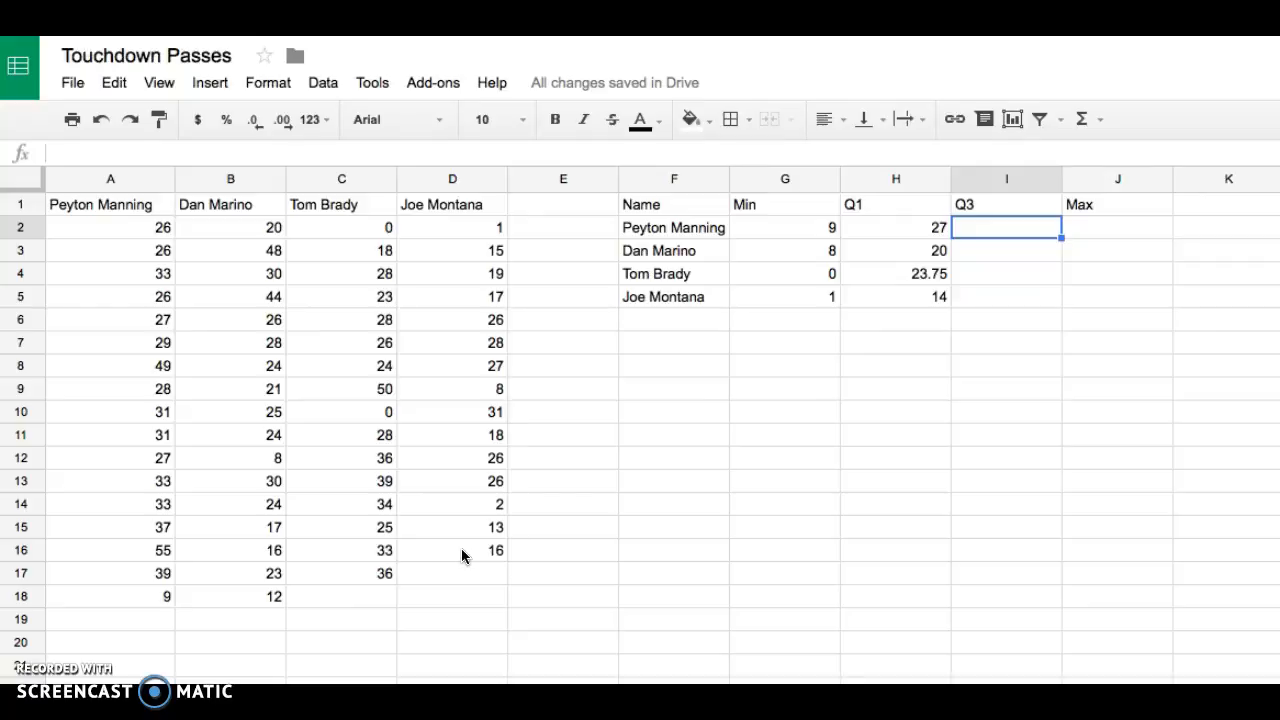
{"action": "type", "text": "="}
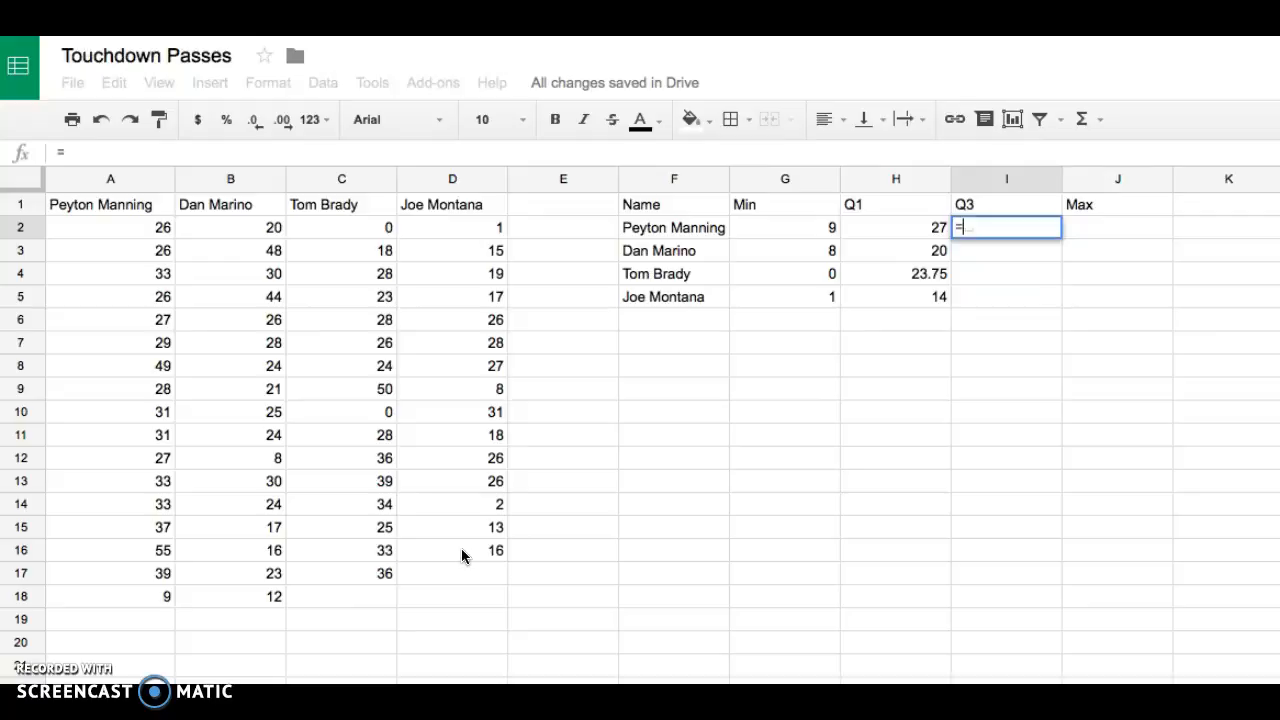
{"action": "type", "text": "qu"}
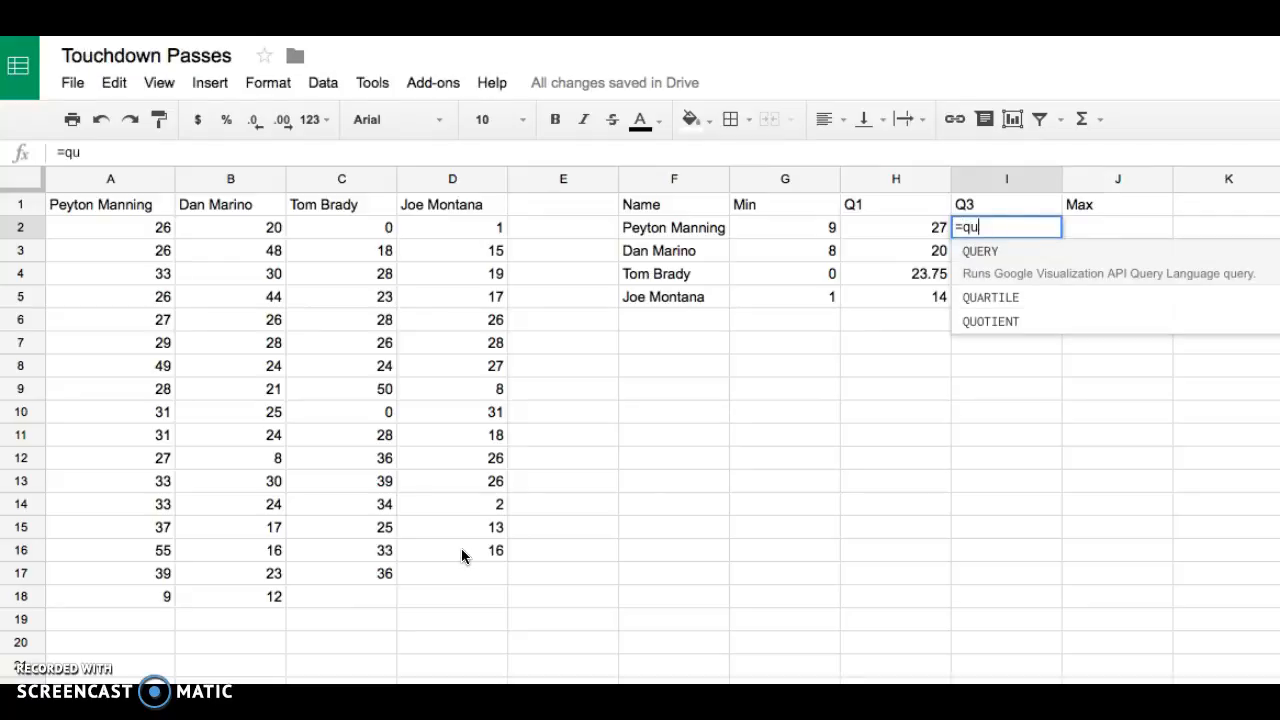
{"action": "type", "text": "a"}
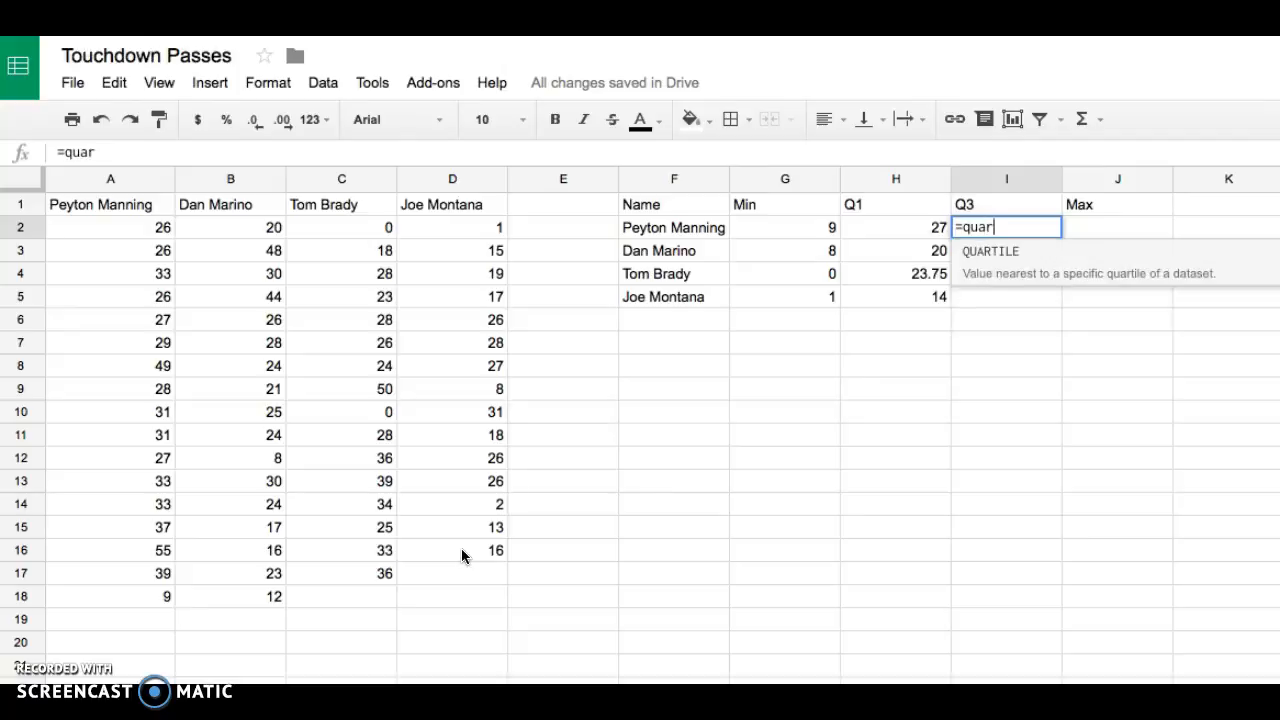
{"action": "type", "text": "r"}
{"action": "left_click", "coordinate": [978, 263]}
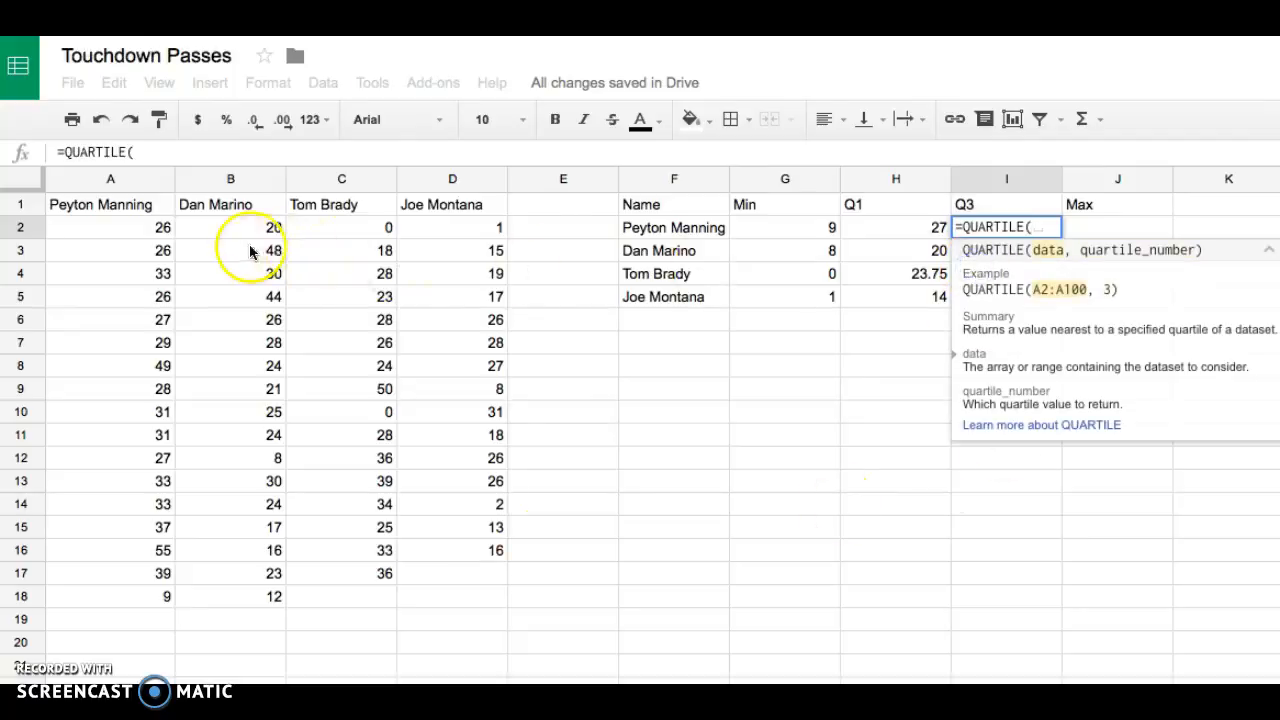
{"action": "left_click_drag", "start_coordinate": [115, 233], "coordinate": [98, 594]}
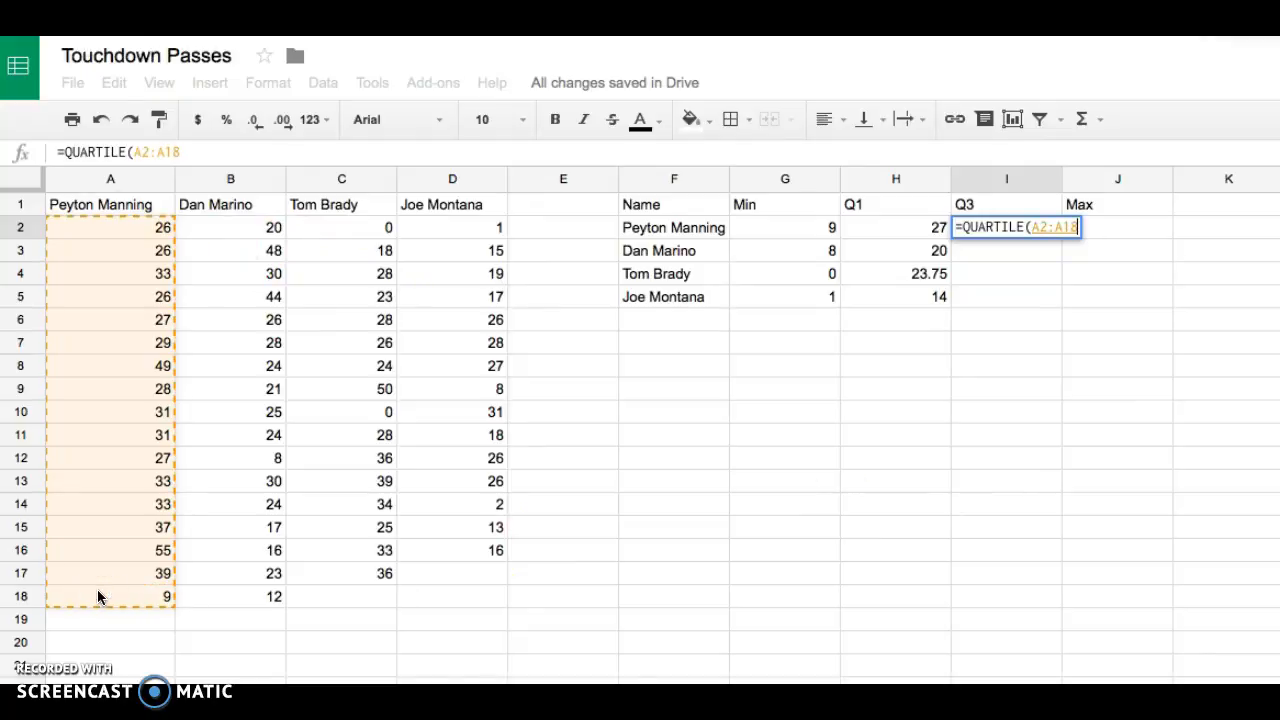
{"action": "type", "text": ",3"}
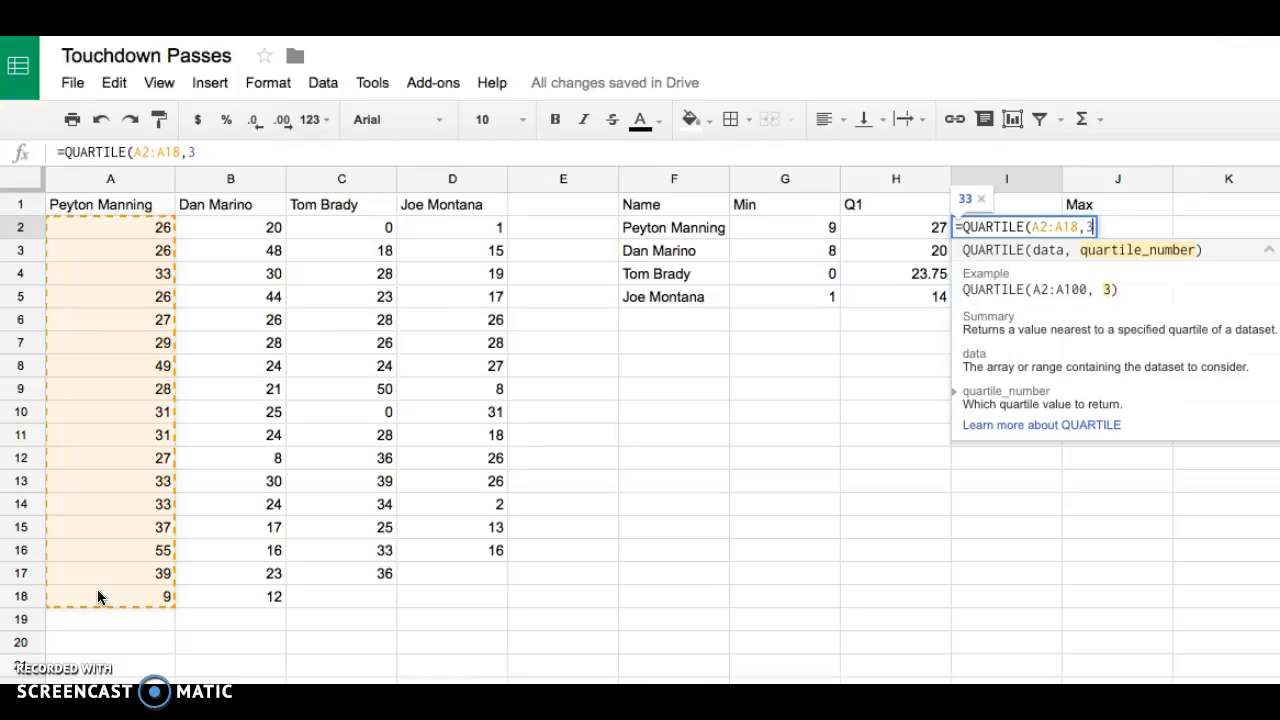
{"action": "key", "text": "Return"}
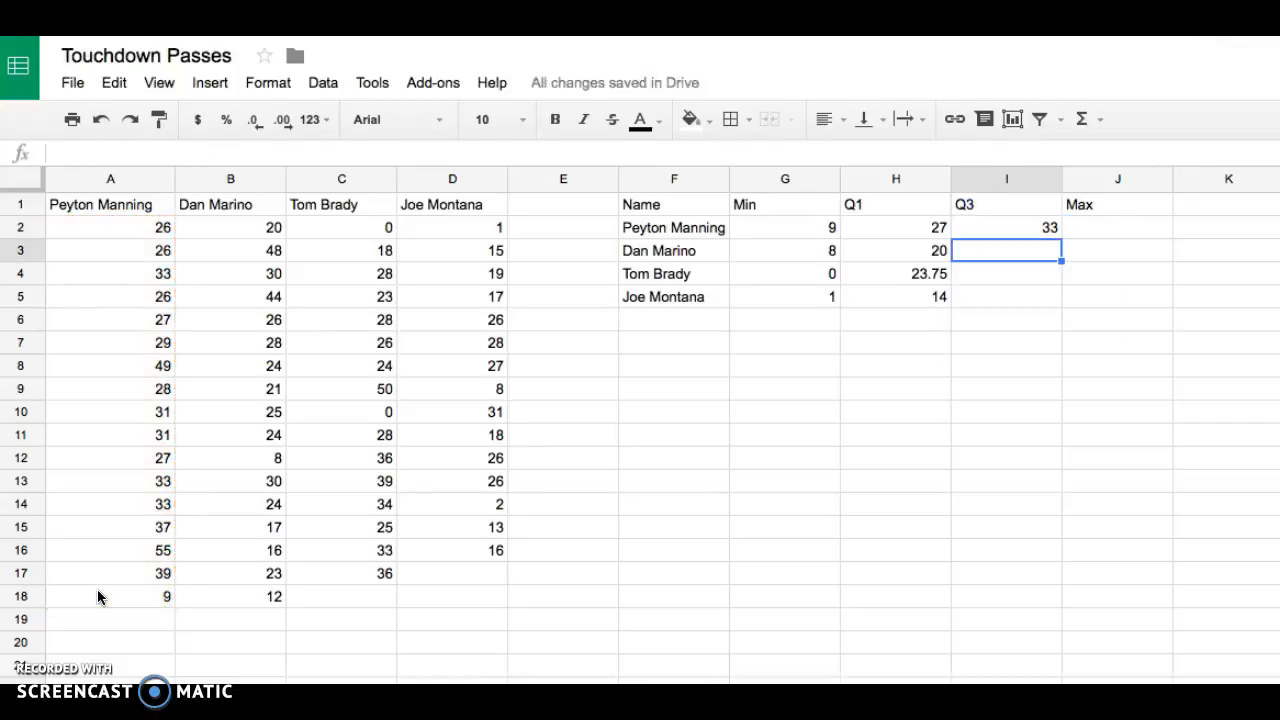
- Enter =QUARTILE(B2:B18,3) in I3 for Dan Marino's third quartile
{"action": "type", "text": "=qua"}
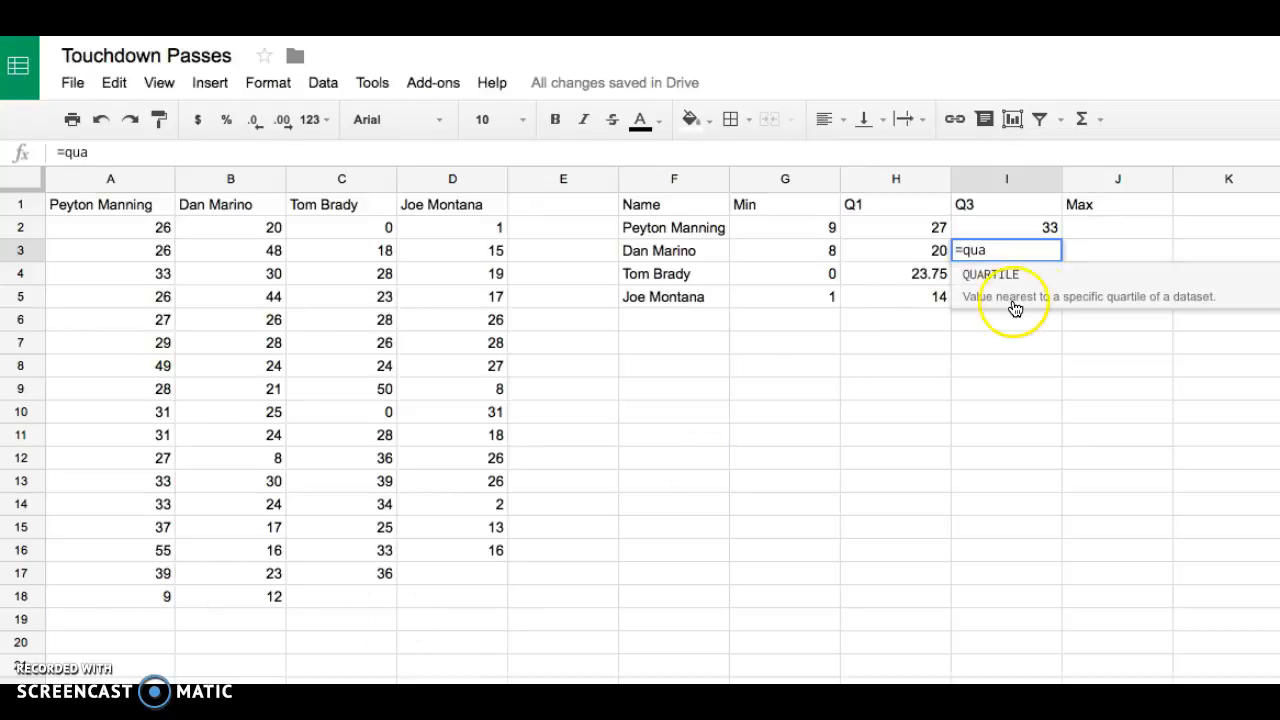
{"action": "left_click", "coordinate": [1047, 287]}
{"action": "left_click_drag", "start_coordinate": [269, 233], "coordinate": [256, 594]}
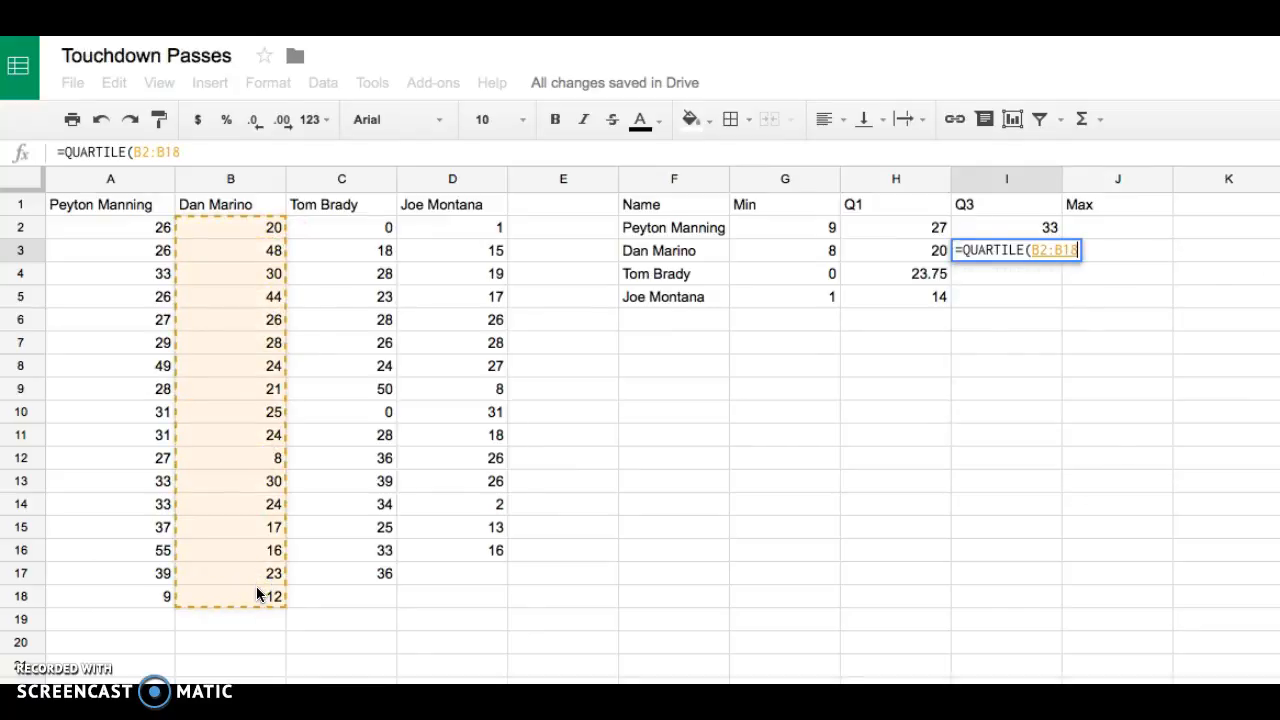
{"action": "type", "text": ",3)"}
{"action": "key", "text": "Return"}
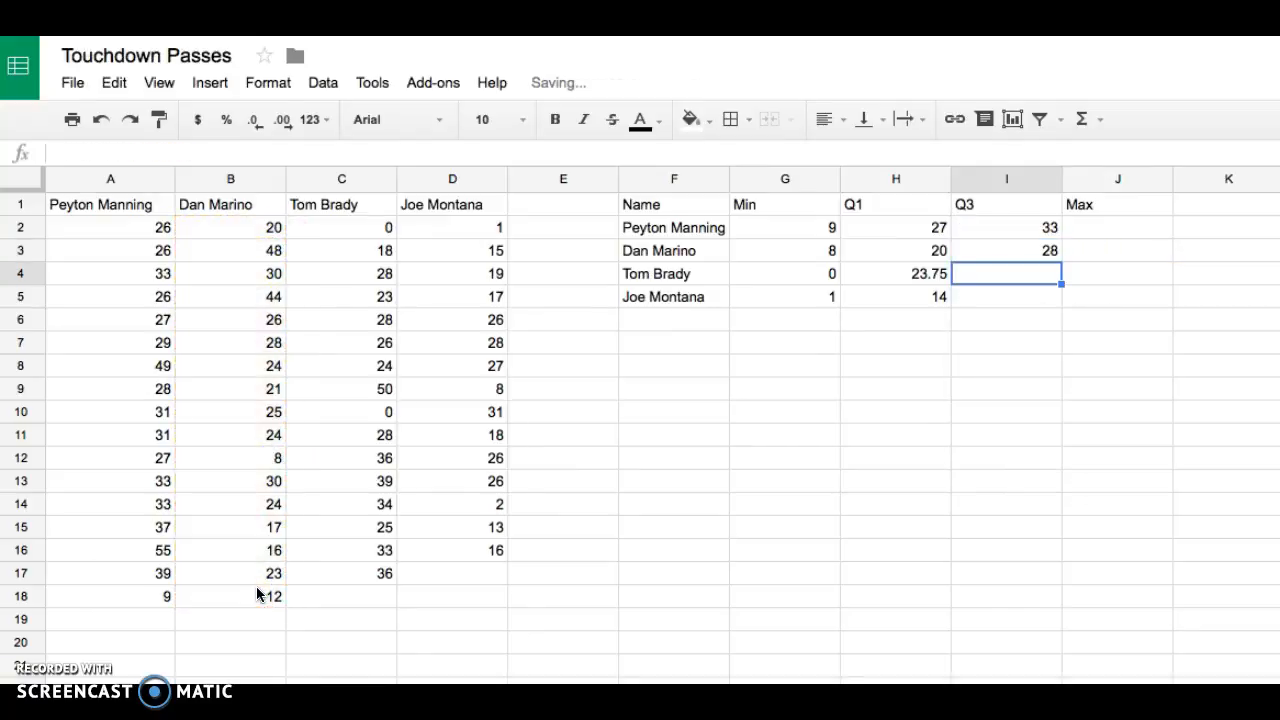
- Enter =QUARTILE(C2:C17,3) in I4 for Tom Brady's third quartile
{"action": "key", "text": "Up"}
{"action": "key", "text": "Up"}
{"action": "key", "text": "Down"}
{"action": "key", "text": "Down"}
{"action": "type", "text": "="}
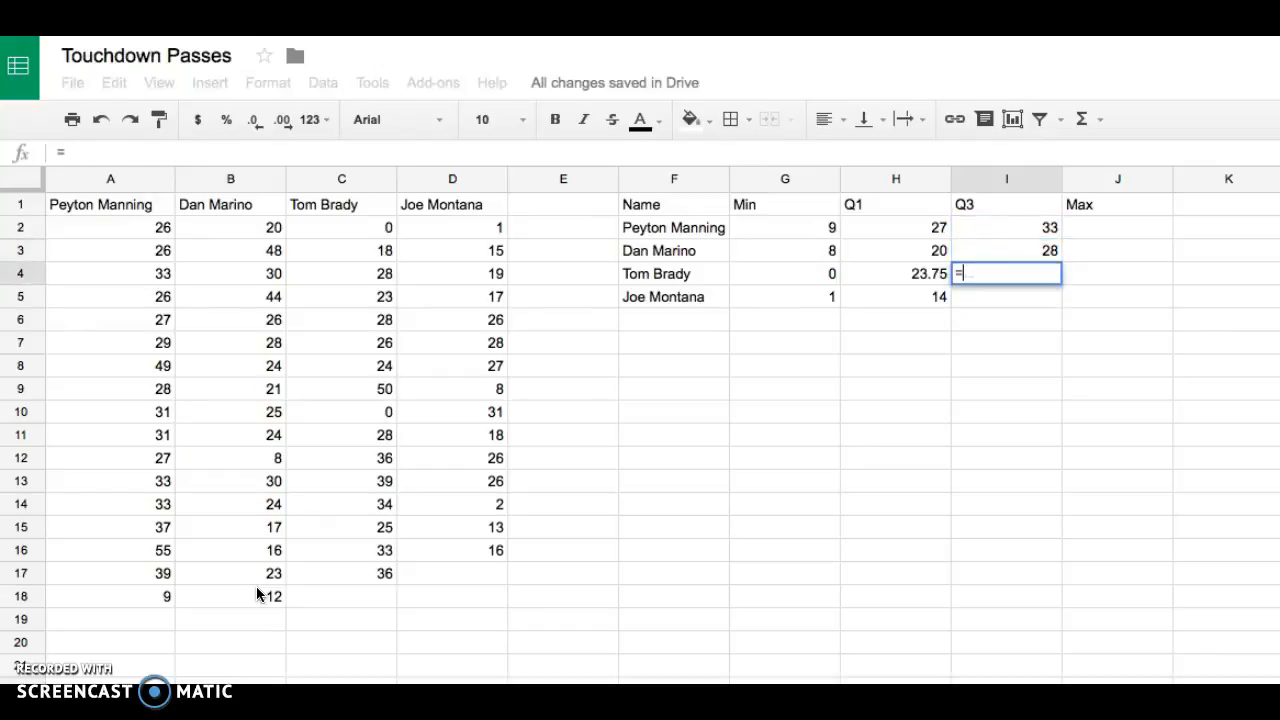
{"action": "type", "text": "quart"}
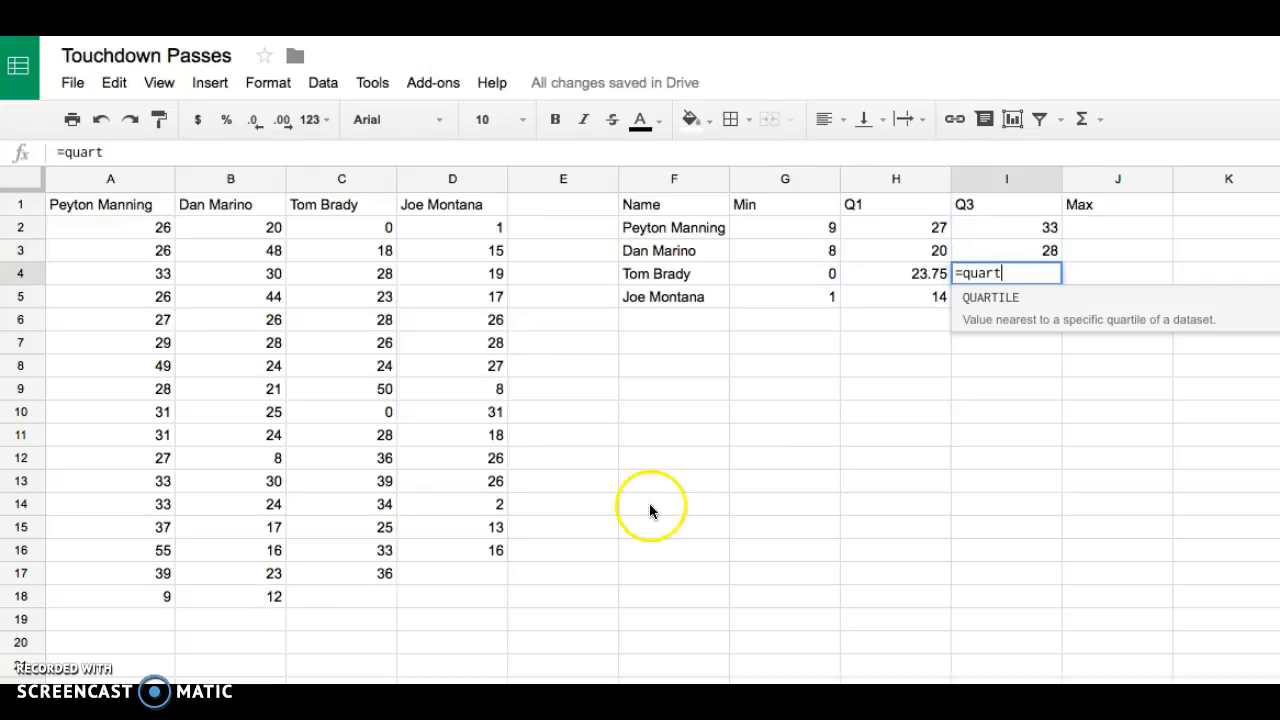
{"action": "left_click", "coordinate": [969, 319]}
{"action": "left_click_drag", "start_coordinate": [386, 229], "coordinate": [378, 573]}
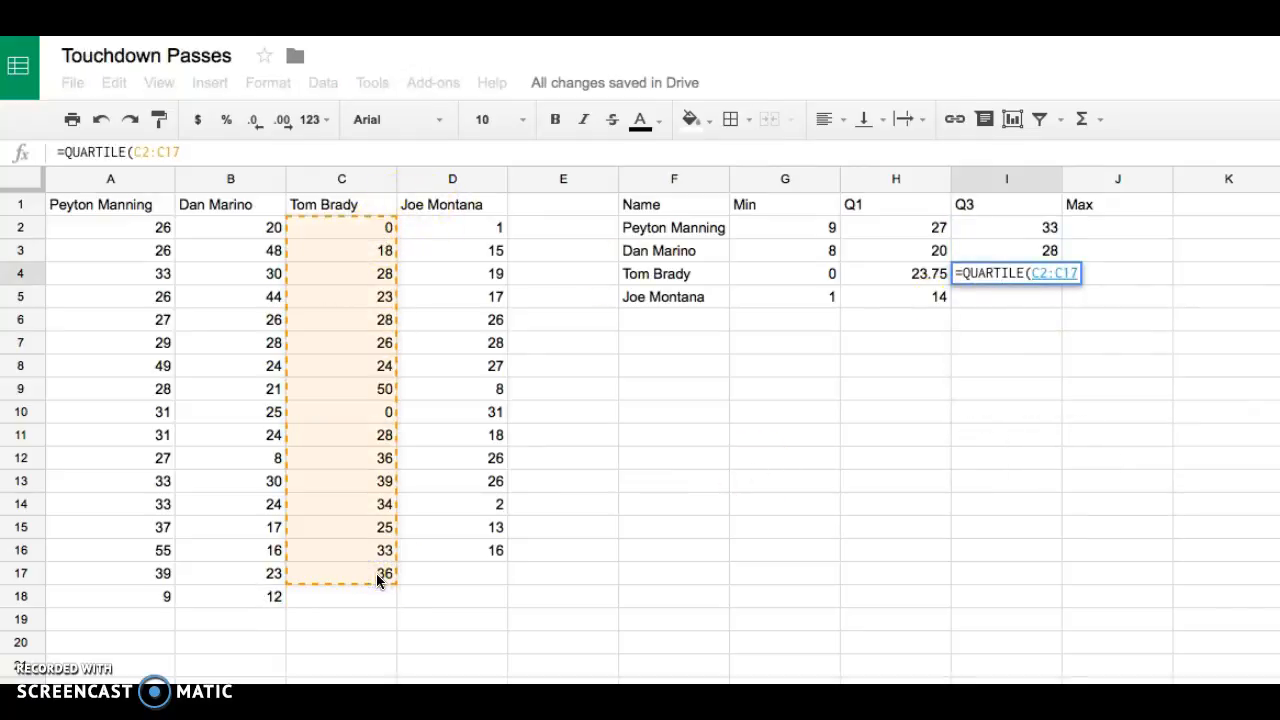
{"action": "type", "text": ",3"}
{"action": "key", "text": "Return"}
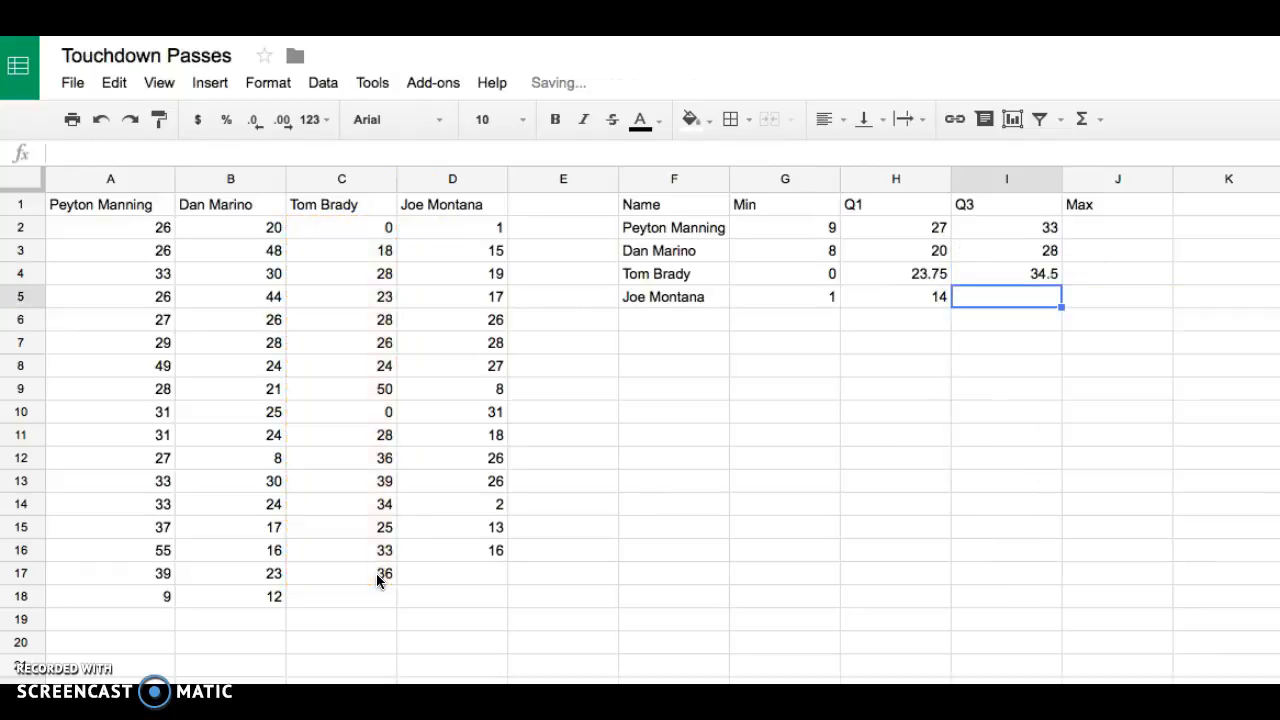
- Enter =QUARTILE(D2:D16,3) in I5 for Joe Montana's third quartile
{"action": "type", "text": "="}
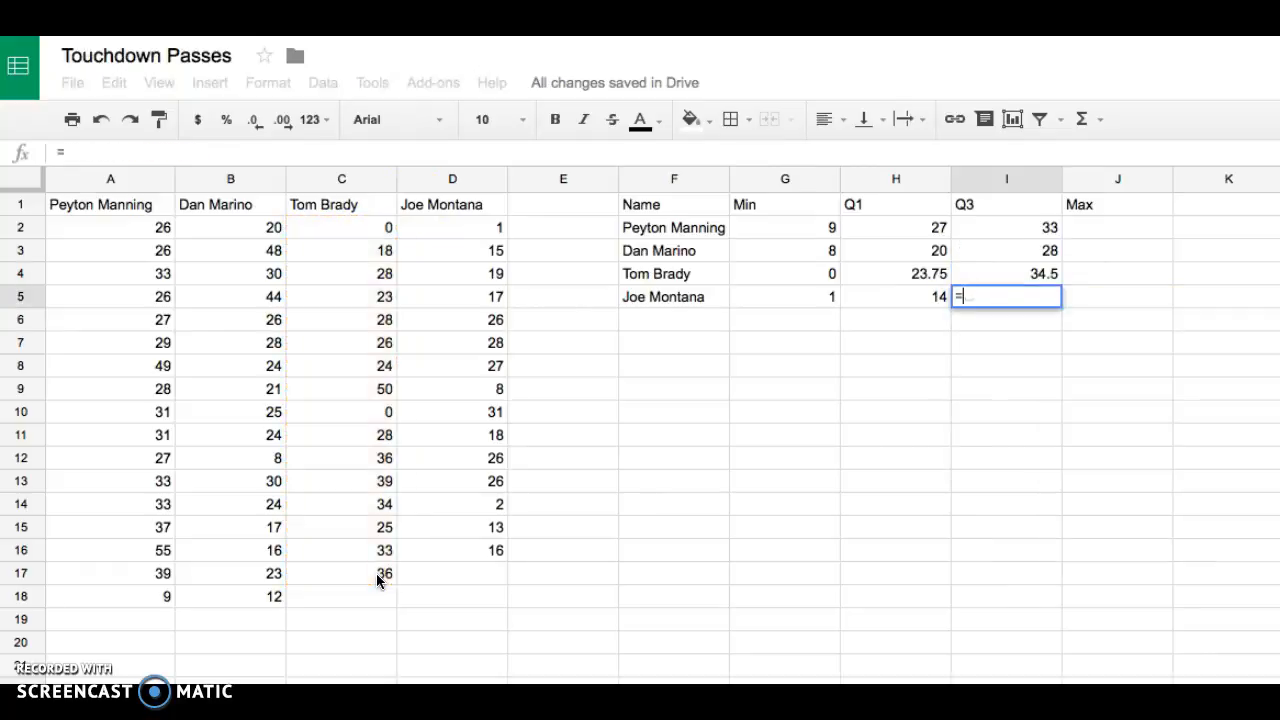
{"action": "type", "text": "qua"}
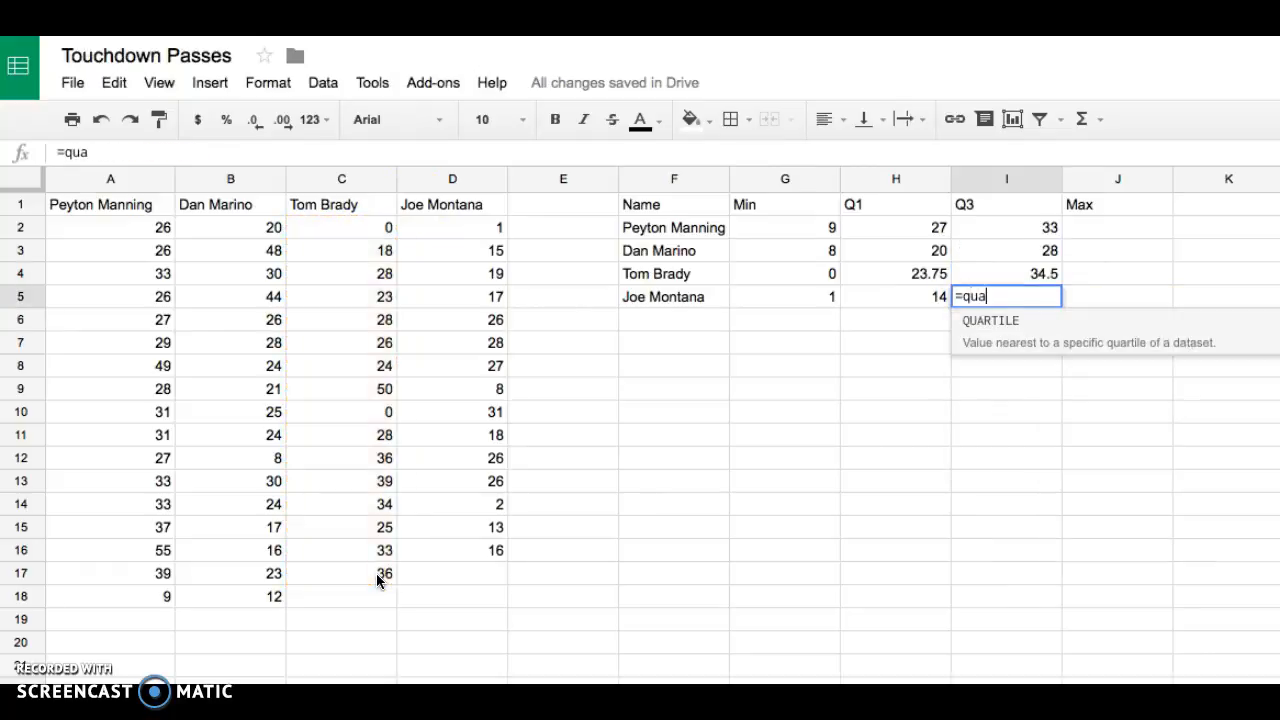
{"action": "left_click", "coordinate": [1063, 322]}
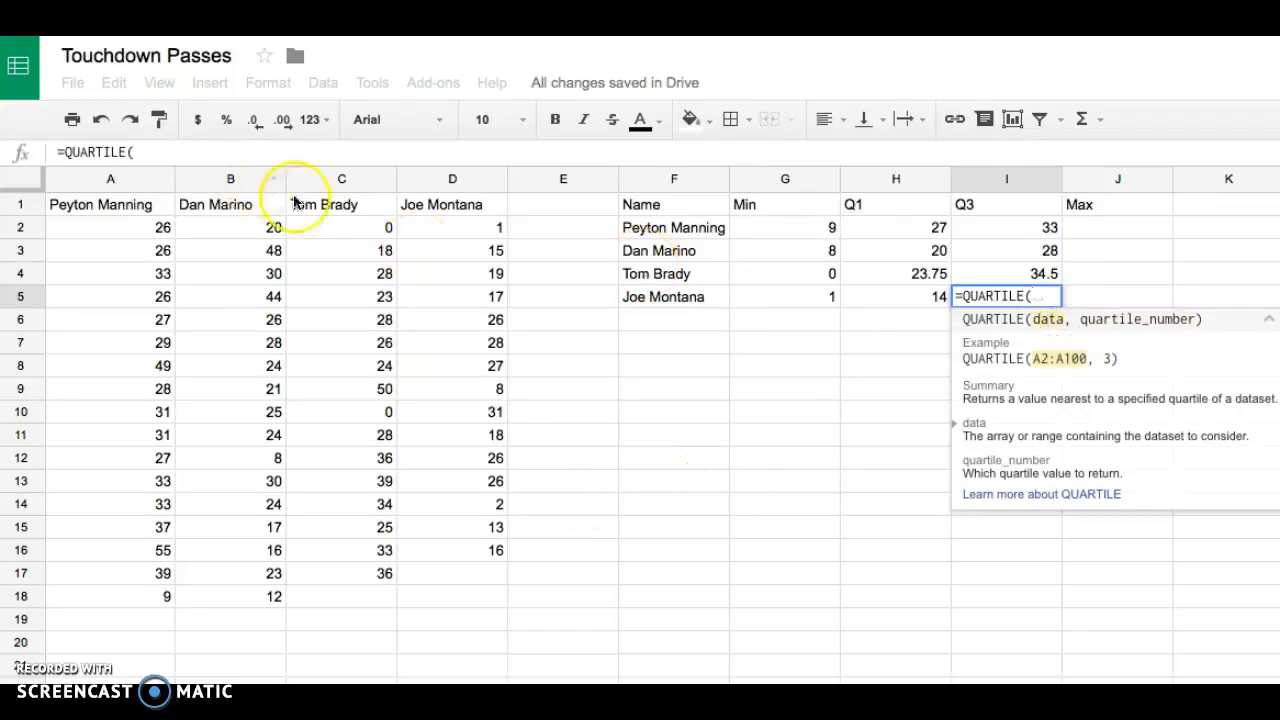
{"action": "left_click_drag", "start_coordinate": [435, 227], "coordinate": [437, 555]}
{"action": "type", "text": ",3"}
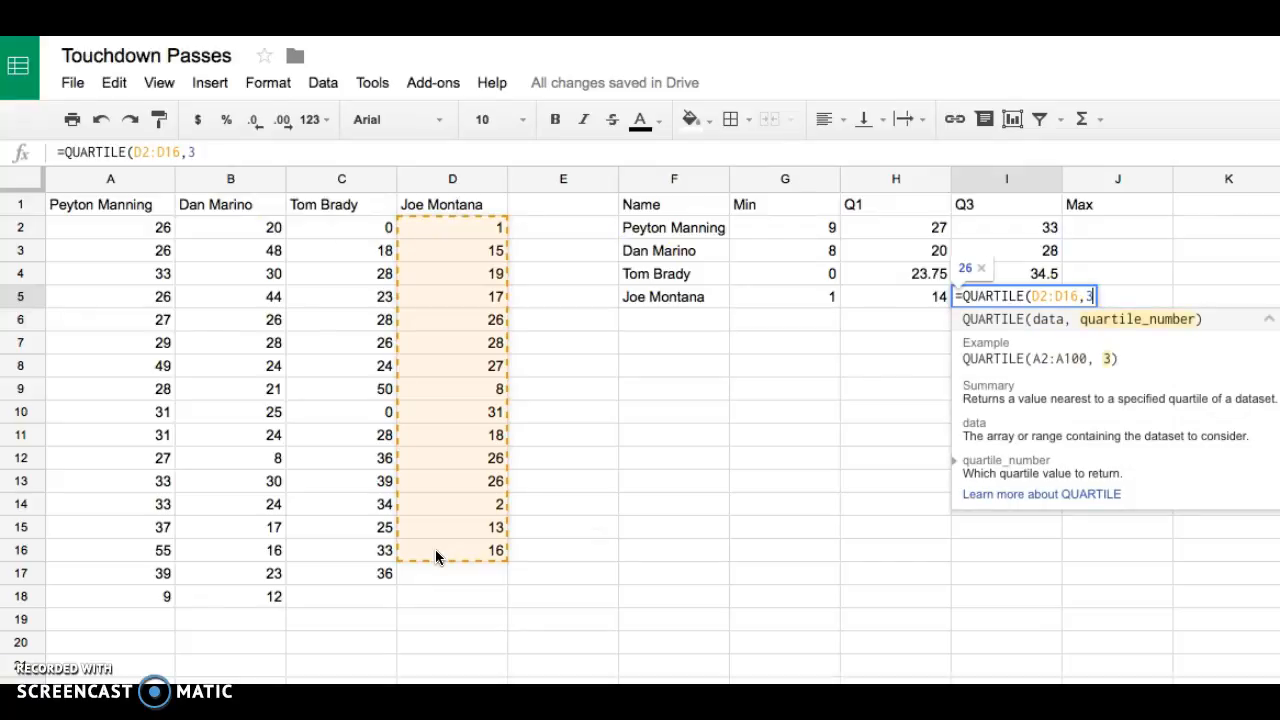
{"action": "key", "text": "Return"}
- Enter =MAX(A2:A18) in J2 for Peyton Manning's maximum
{"action": "key", "text": "Up"}
{"action": "key", "text": "Right"}
{"action": "key", "text": "Up"}
{"action": "key", "text": "Up"}
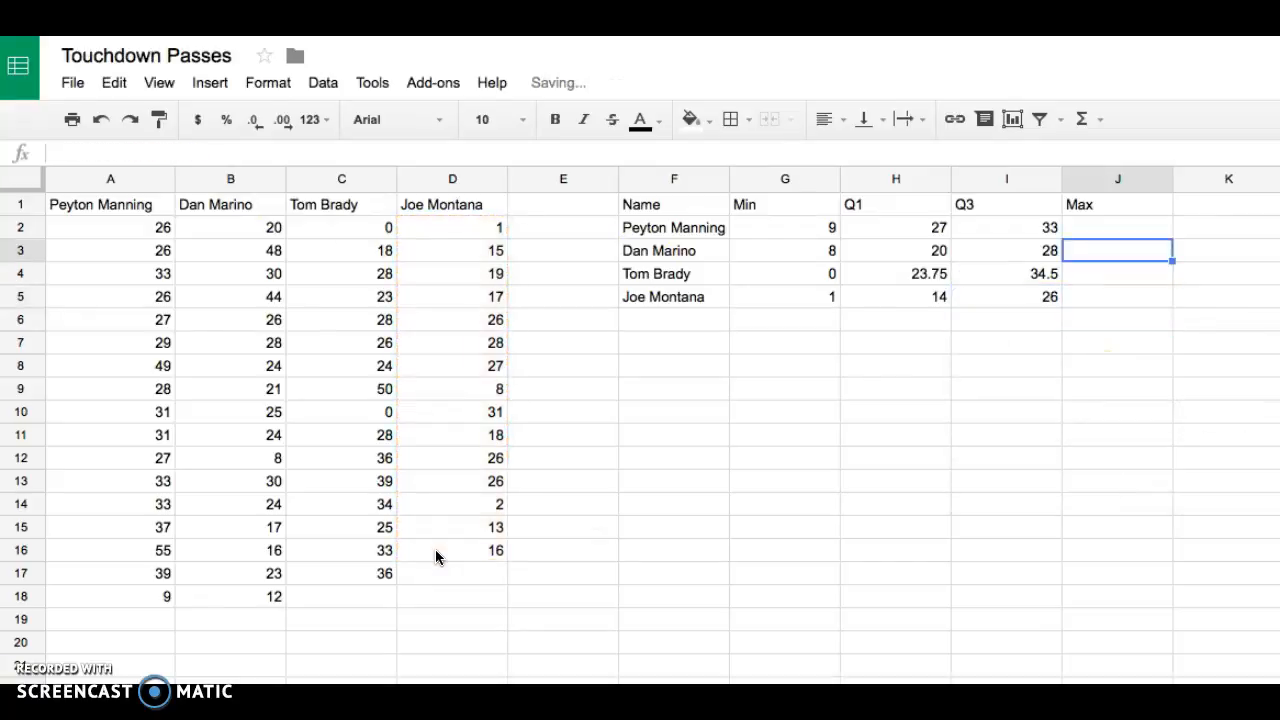
{"action": "key", "text": "Up"}
{"action": "type", "text": "max"}
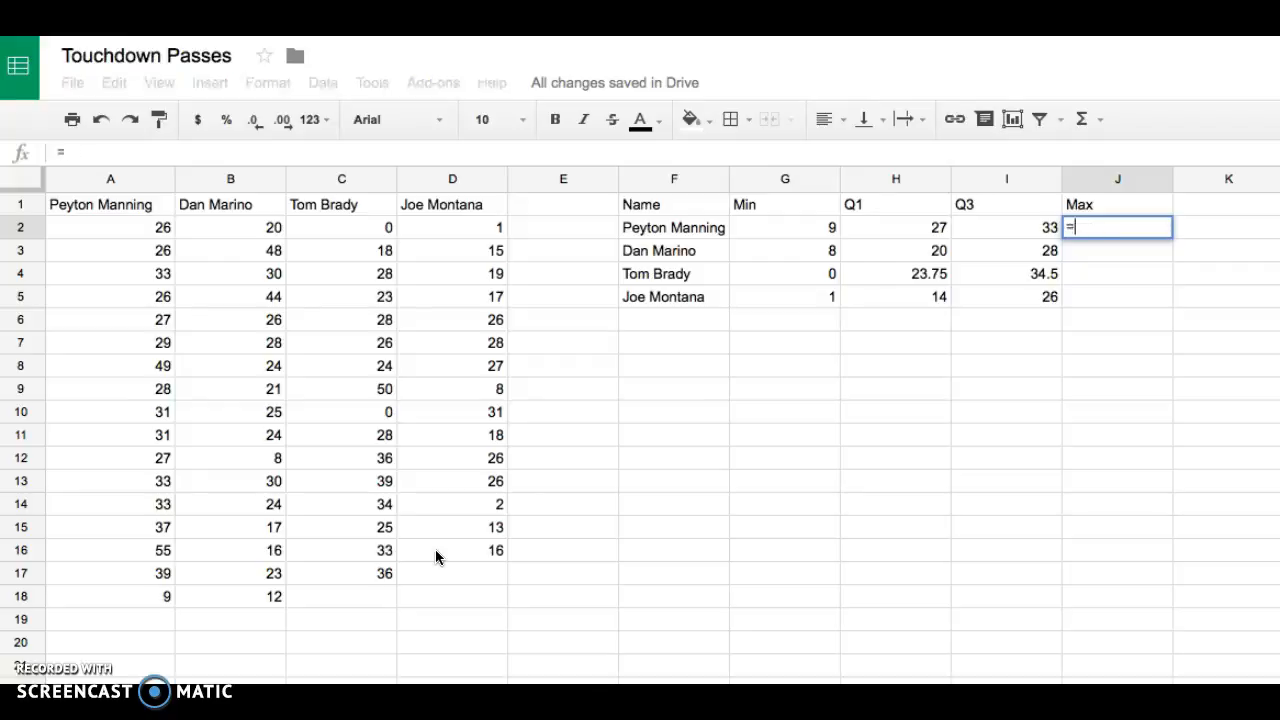
{"action": "type", "text": "=ma"}
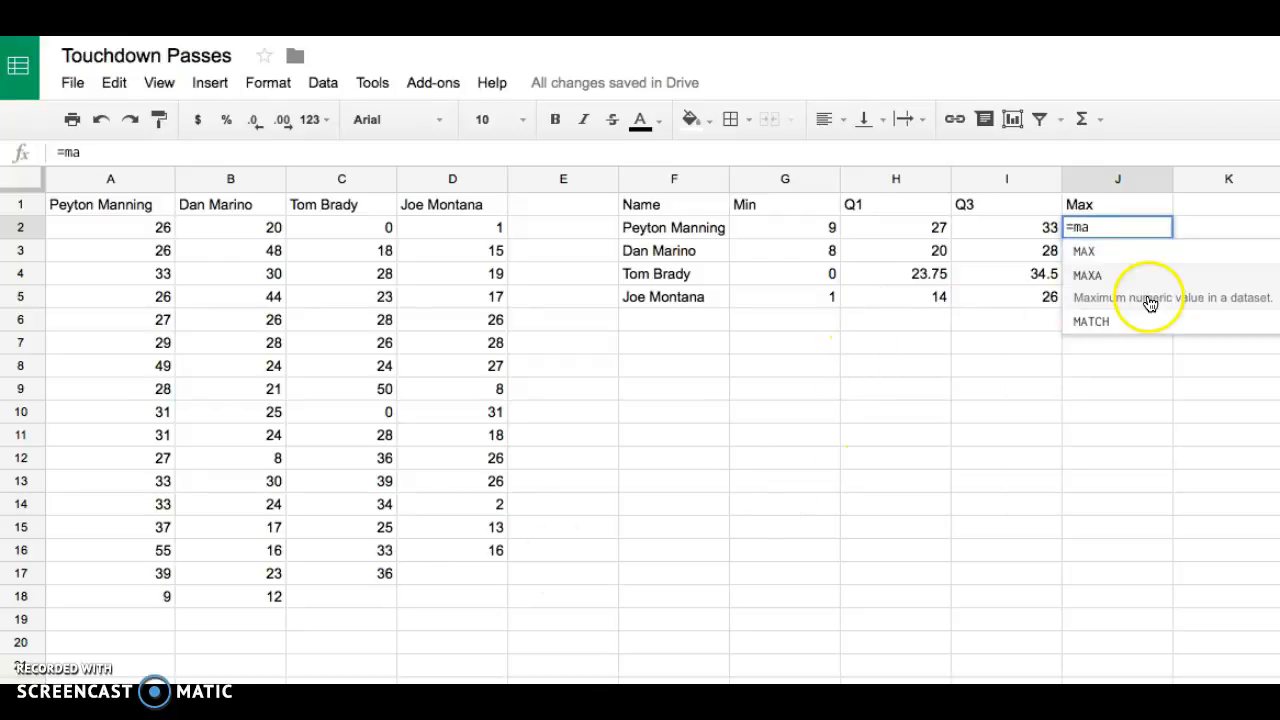
{"action": "left_click", "coordinate": [1128, 250]}
{"action": "left_click_drag", "start_coordinate": [114, 232], "coordinate": [121, 592]}
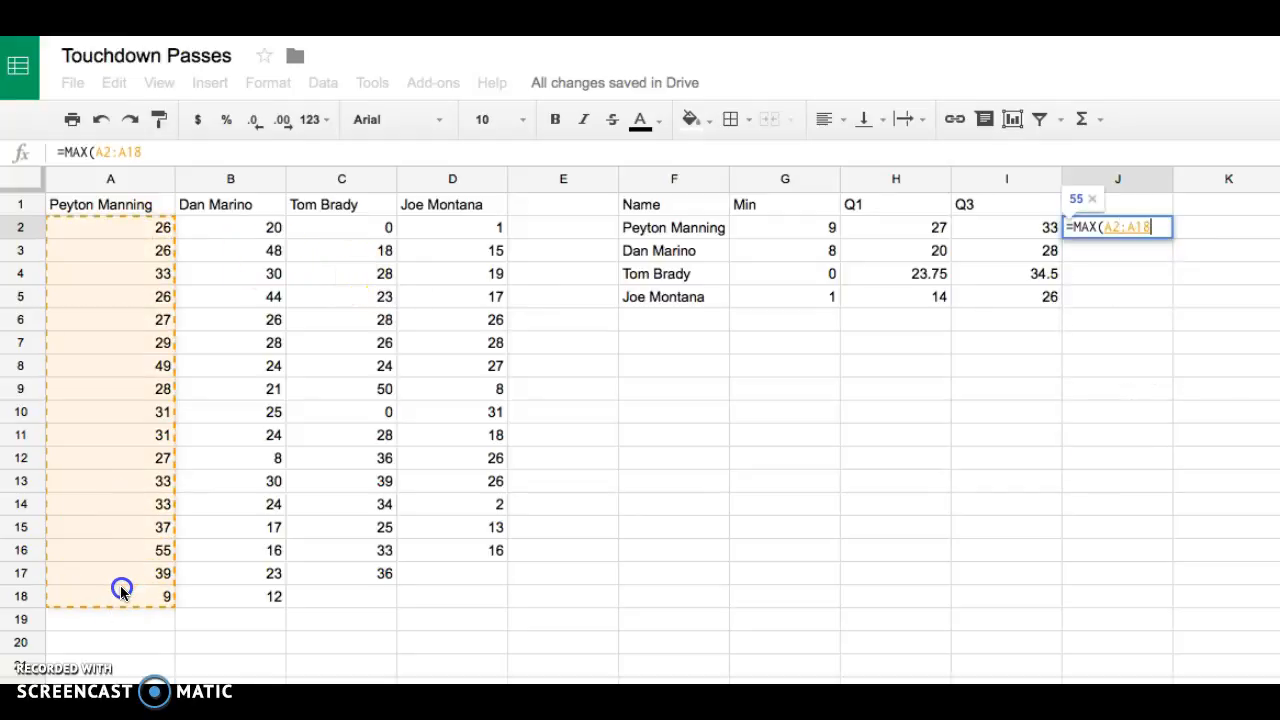
{"action": "key", "text": "Return"}
- Enter =MAX(B2:B18) in J3 for Dan Marino's maximum
{"action": "type", "text": "=m"}
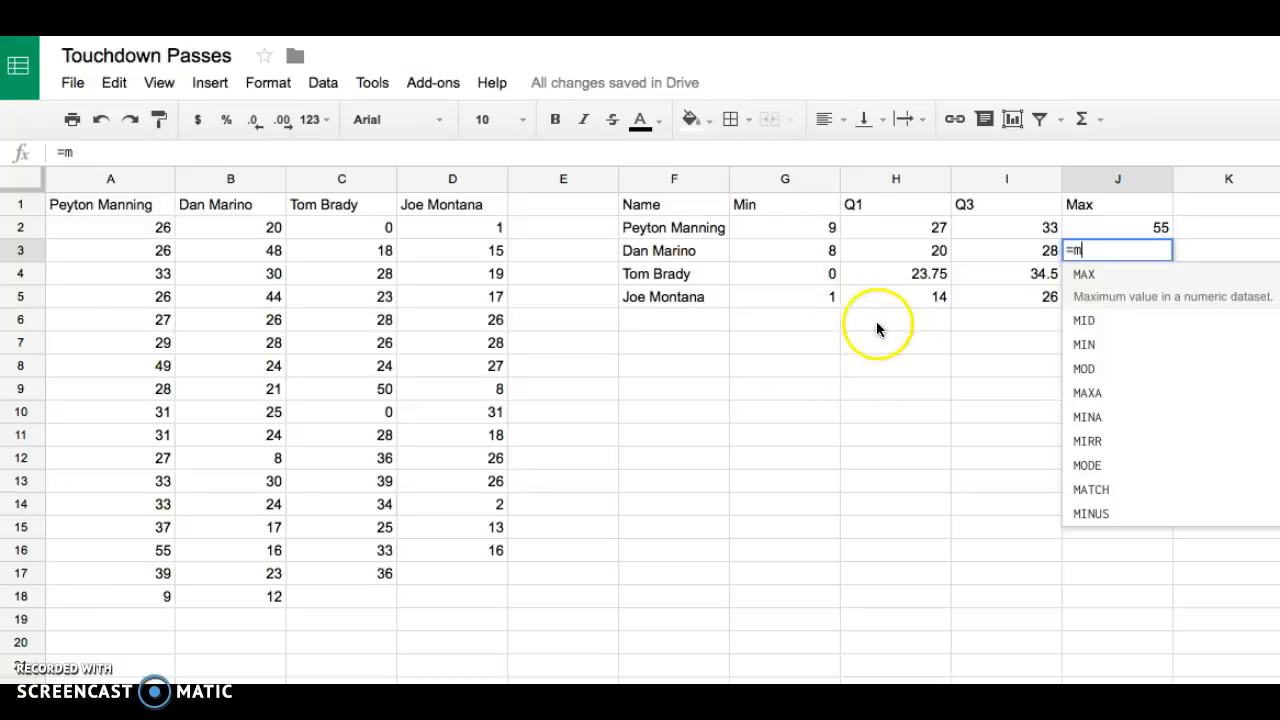
{"action": "left_click", "coordinate": [1100, 287]}
{"action": "left_click_drag", "start_coordinate": [229, 234], "coordinate": [225, 594]}
{"action": "key", "text": "Return"}
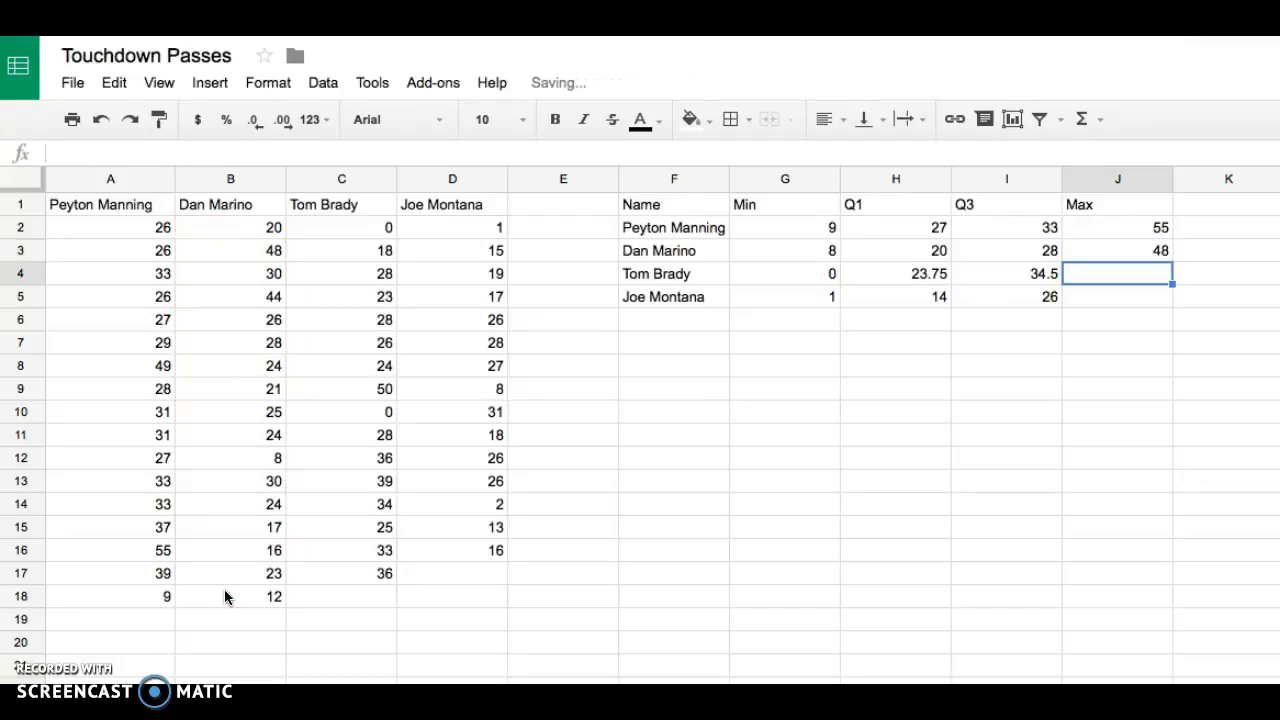
- Enter =MAX(C2:C17) in J4 for Tom Brady's maximum
{"action": "type", "text": "=max"}
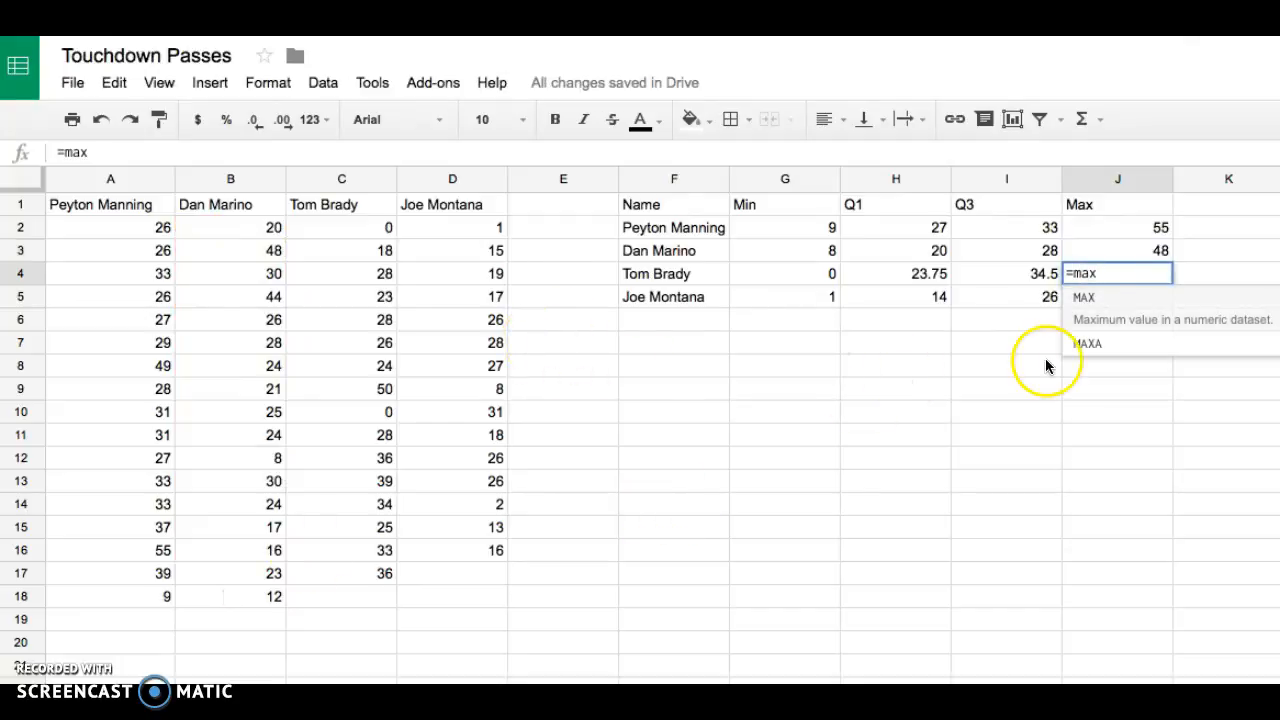
{"action": "left_click", "coordinate": [1100, 310]}
{"action": "left_click_drag", "start_coordinate": [386, 228], "coordinate": [337, 575]}
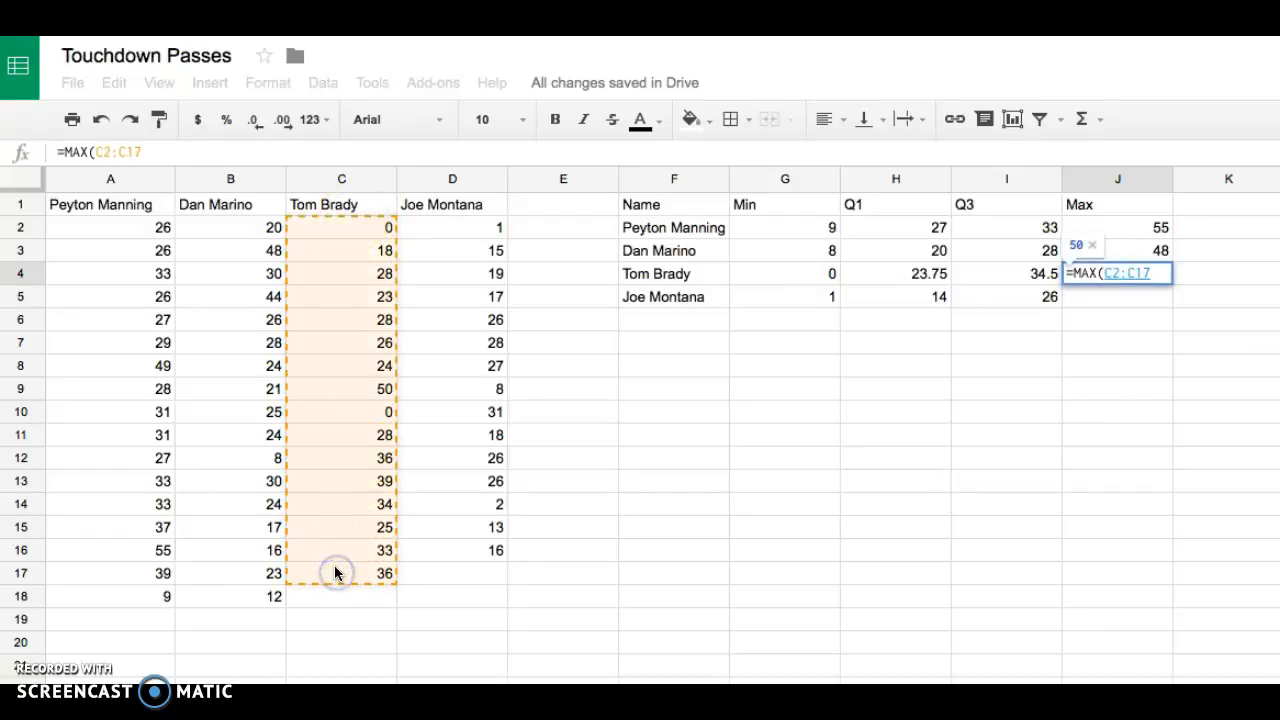
{"action": "key", "text": "Return"}
- Enter =MAX(D2:D16) in J5 for Joe Montana's maximum
{"action": "type", "text": "="}
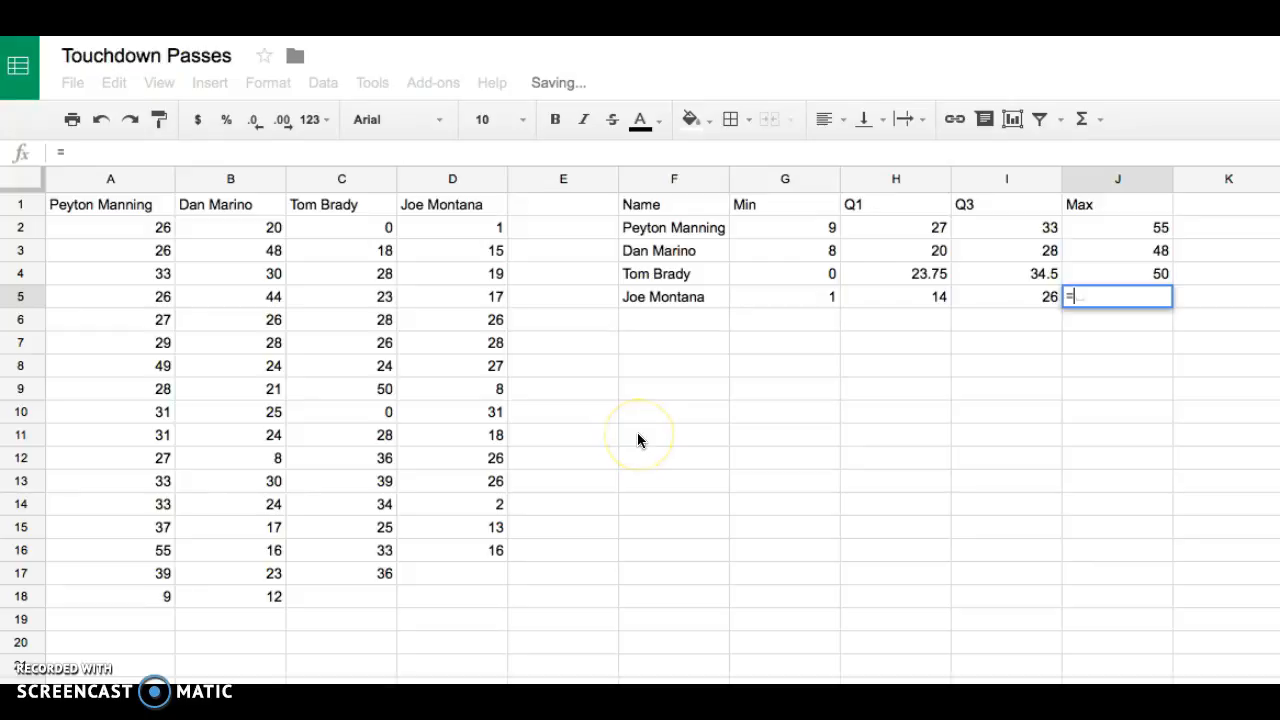
{"action": "type", "text": "max"}
{"action": "left_click", "coordinate": [1206, 334]}
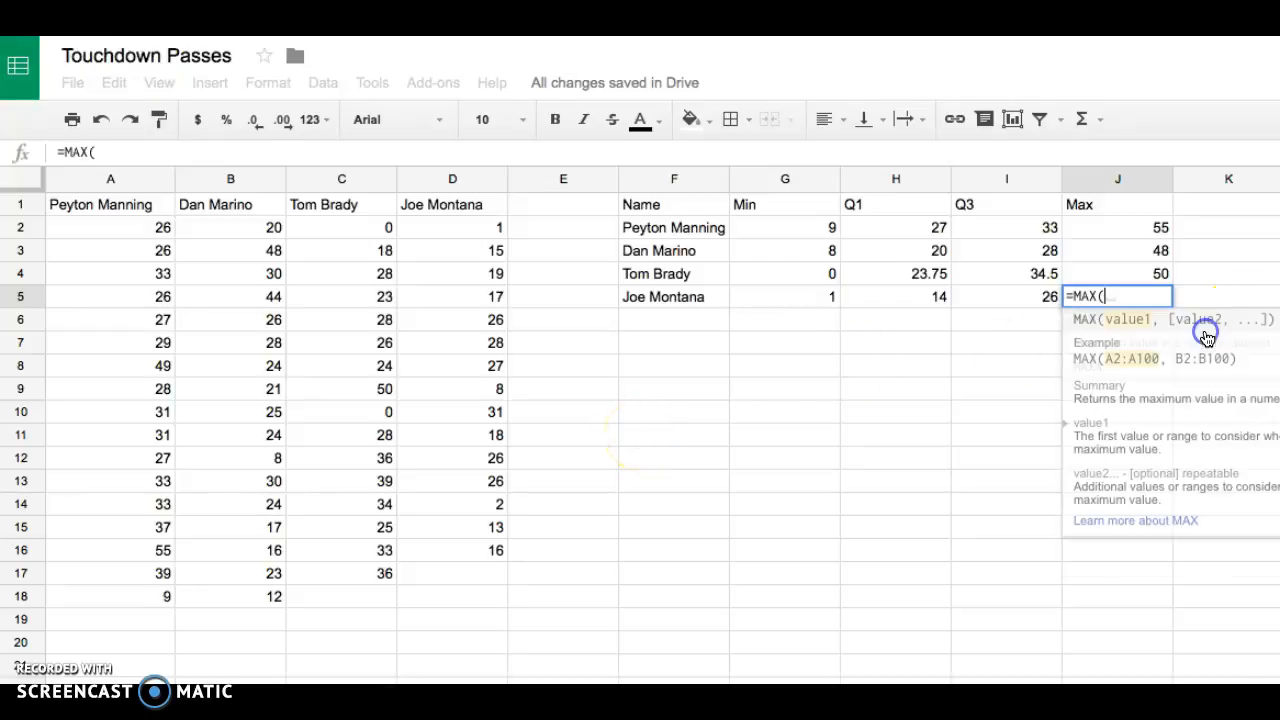
{"action": "left_click_drag", "start_coordinate": [460, 229], "coordinate": [456, 555]}
{"action": "key", "text": "Return"}
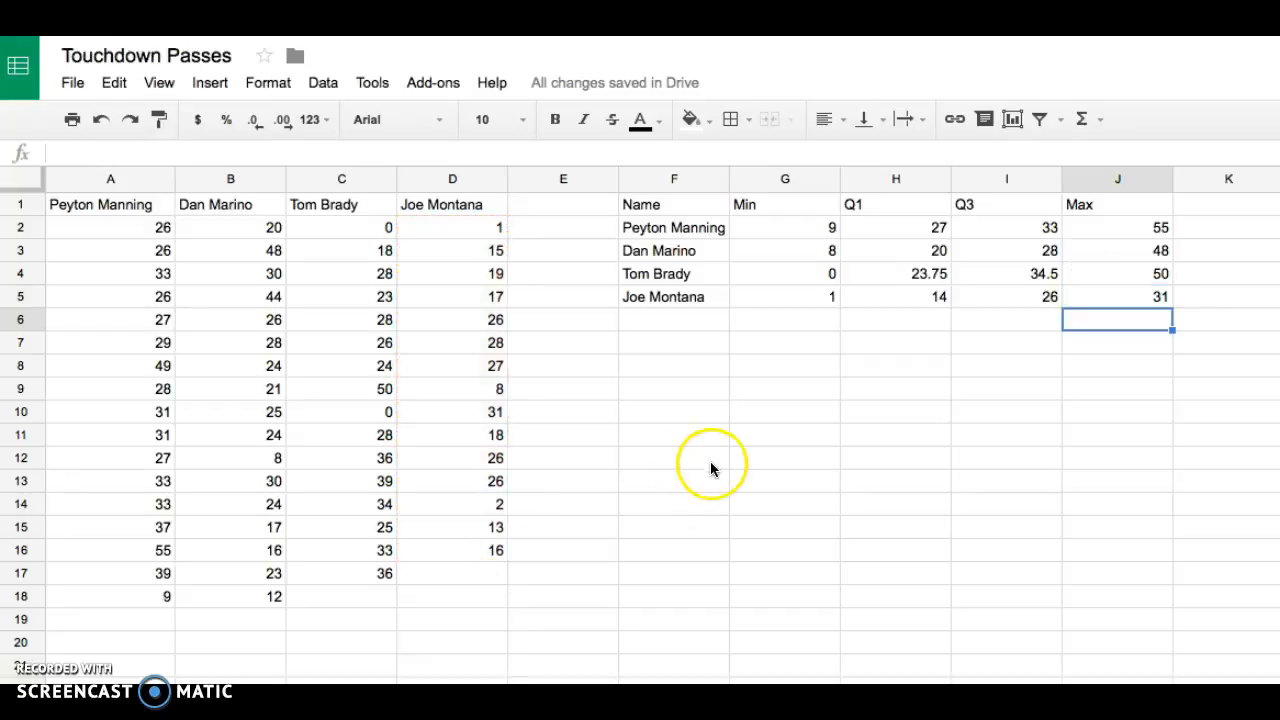
- Insert a chart from the summary table range F1:J5
{"action": "left_click_drag", "start_coordinate": [676, 212], "coordinate": [1124, 292]}
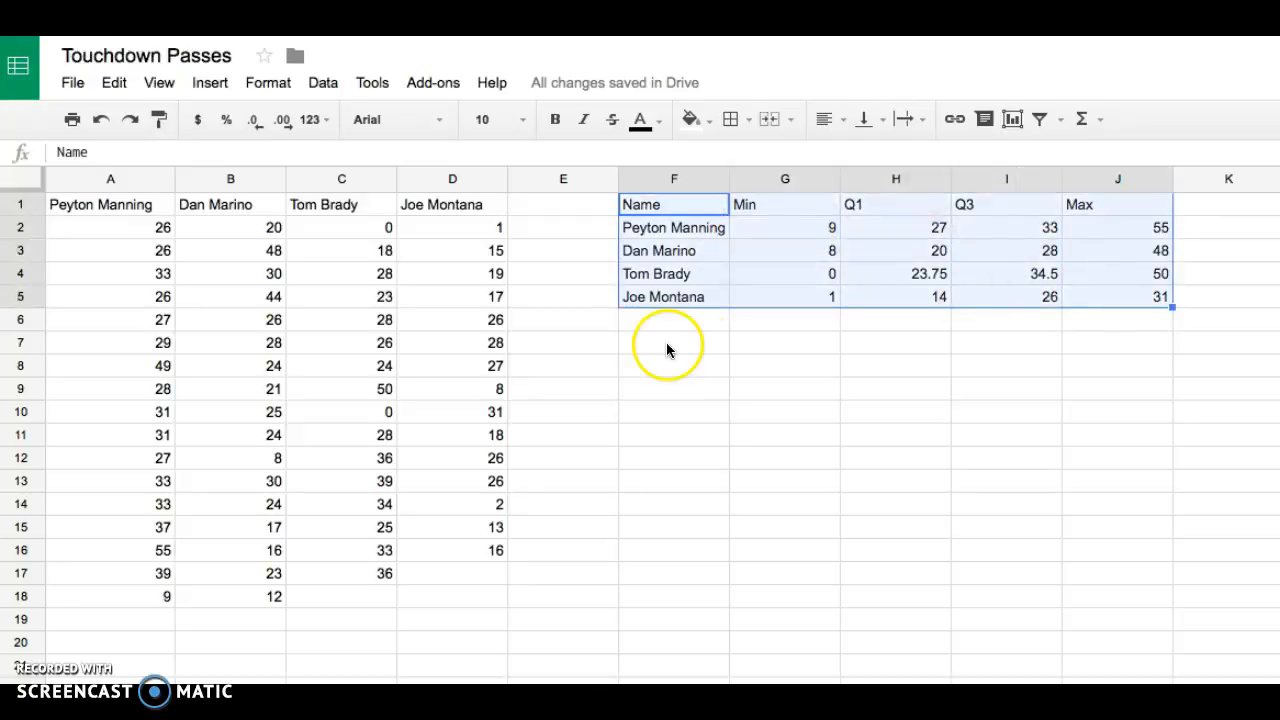
{"action": "left_click", "coordinate": [1012, 119]}
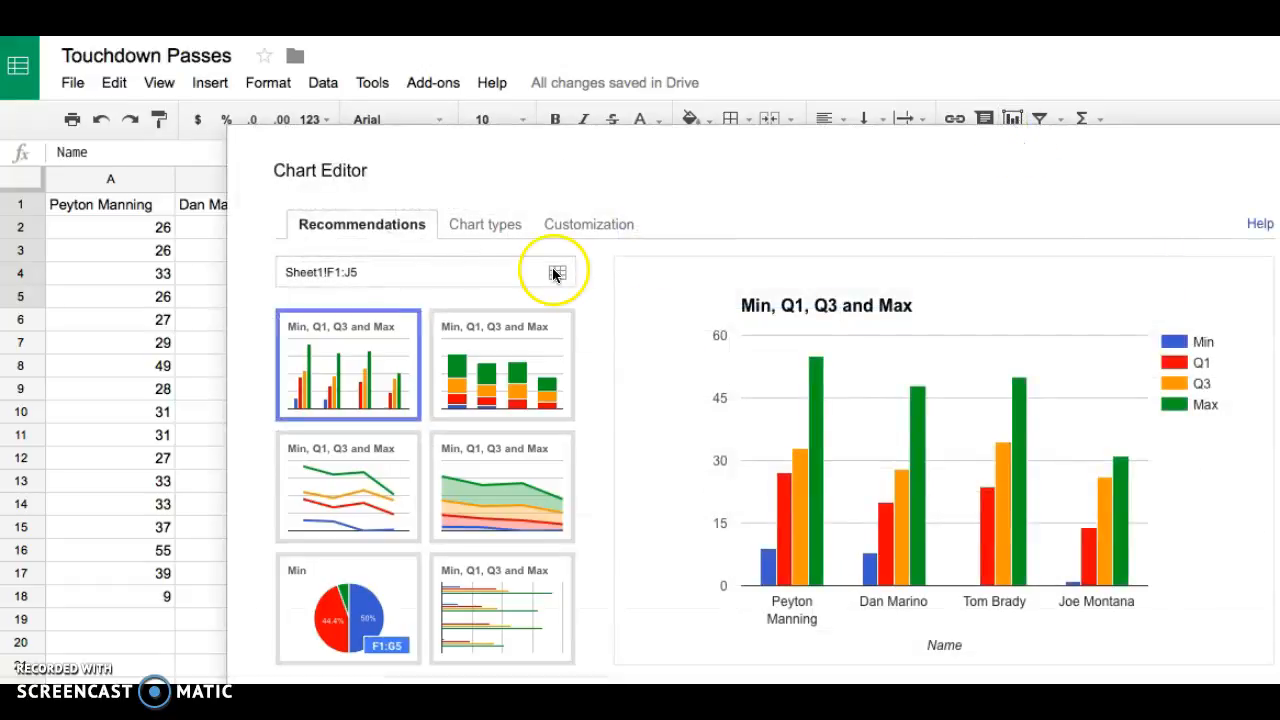
- Try switching the chart's rows and columns, then switch them back to the original orientation
{"action": "left_click", "coordinate": [497, 228]}
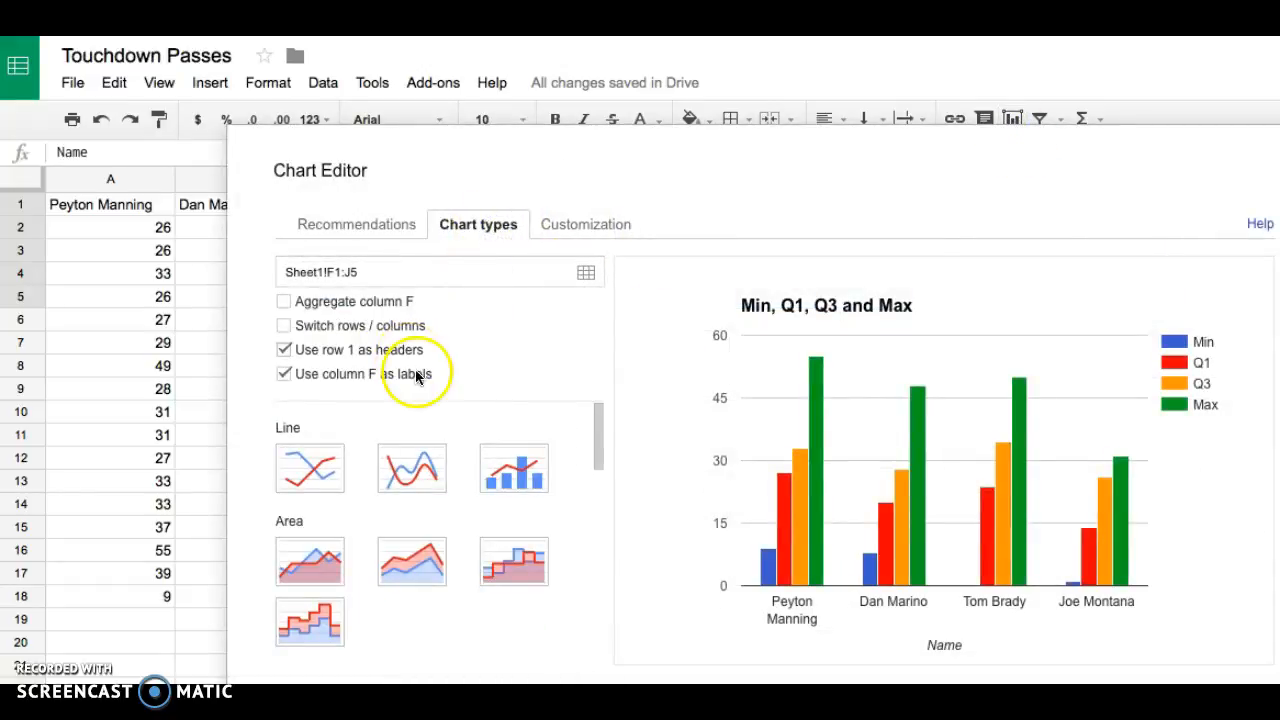
{"action": "scroll", "coordinate": [497, 465], "scroll_direction": "down", "scroll_amount": 4}
{"action": "scroll", "coordinate": [496, 462], "scroll_direction": "down", "scroll_amount": 6}
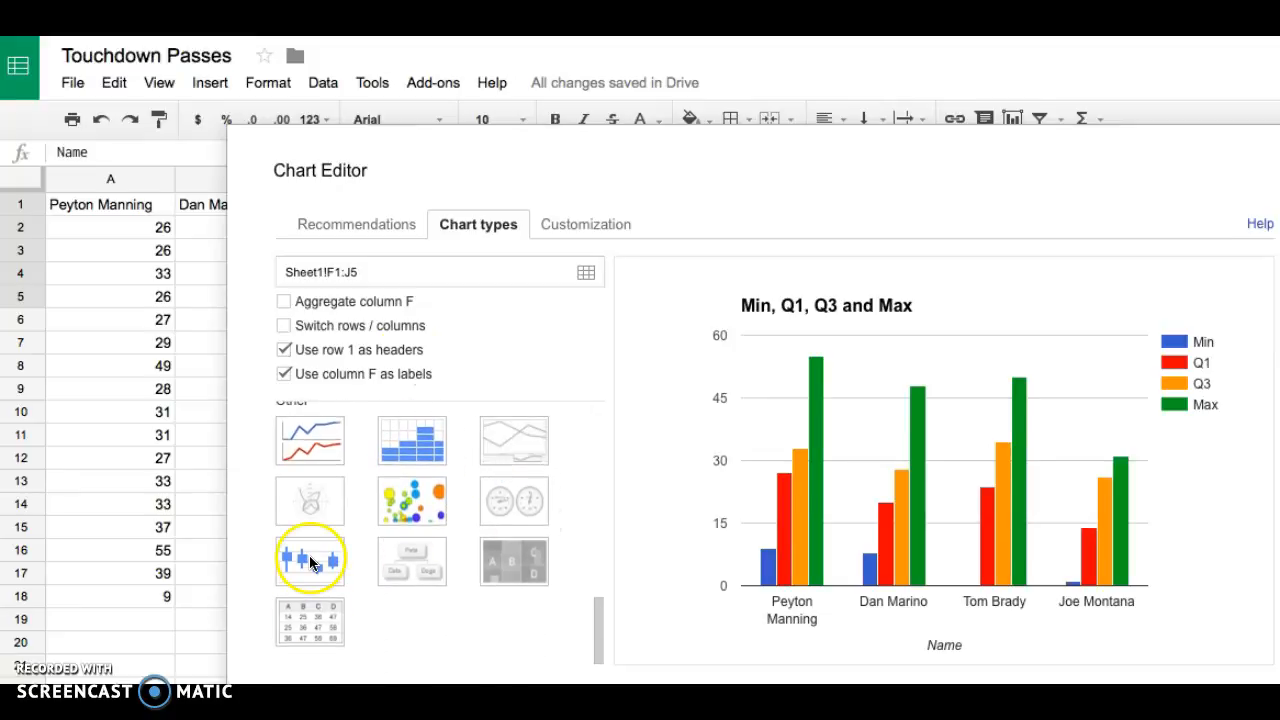
{"action": "left_click", "coordinate": [284, 326]}
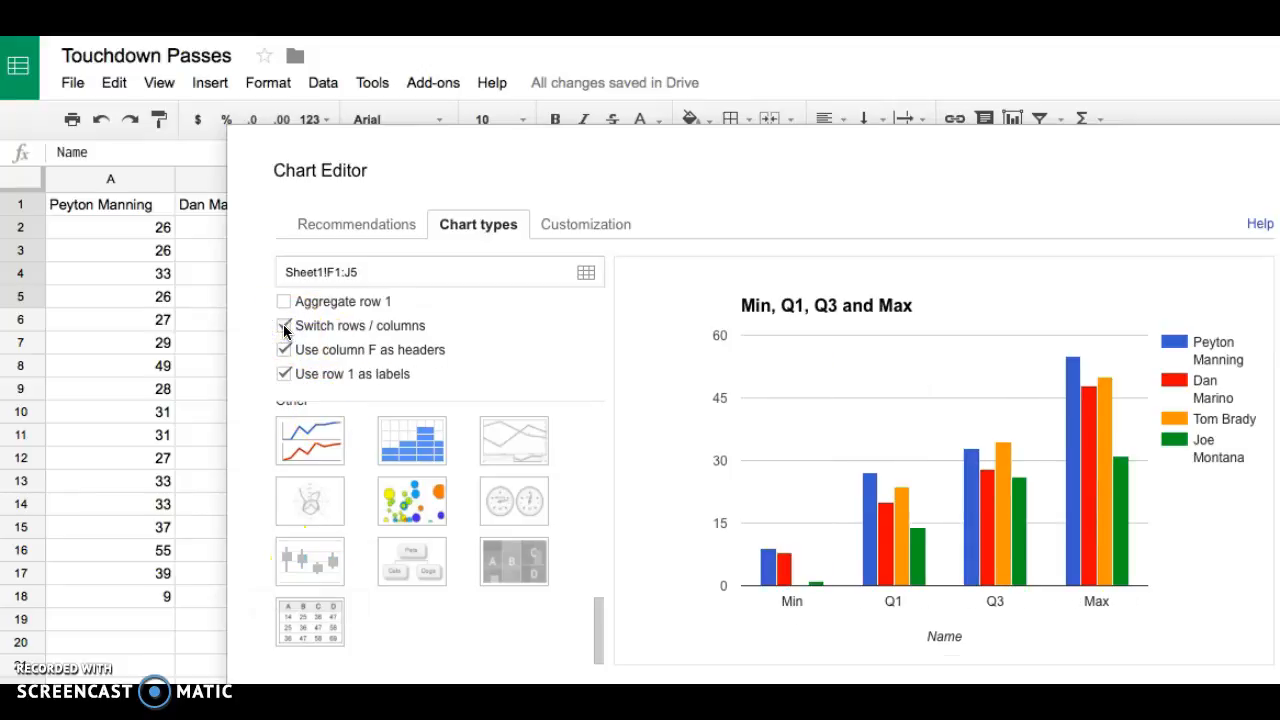
{"action": "left_click", "coordinate": [289, 377]}
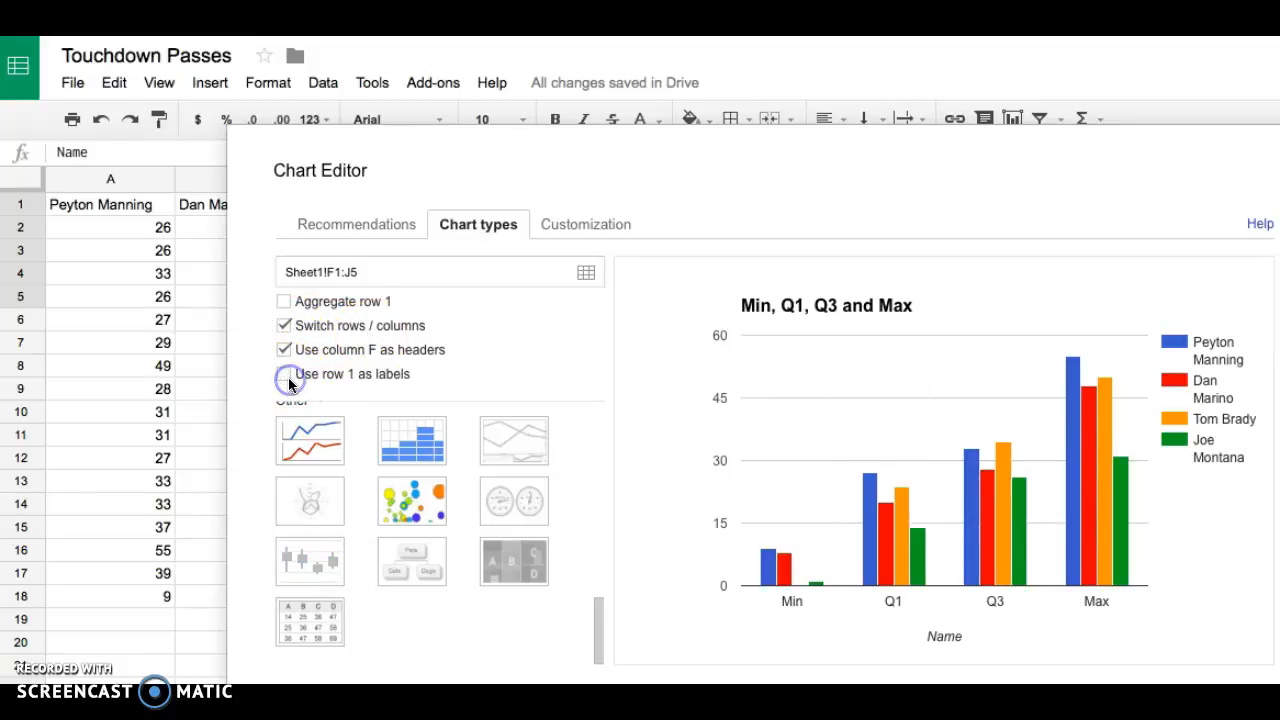
{"action": "left_click", "coordinate": [284, 327]}
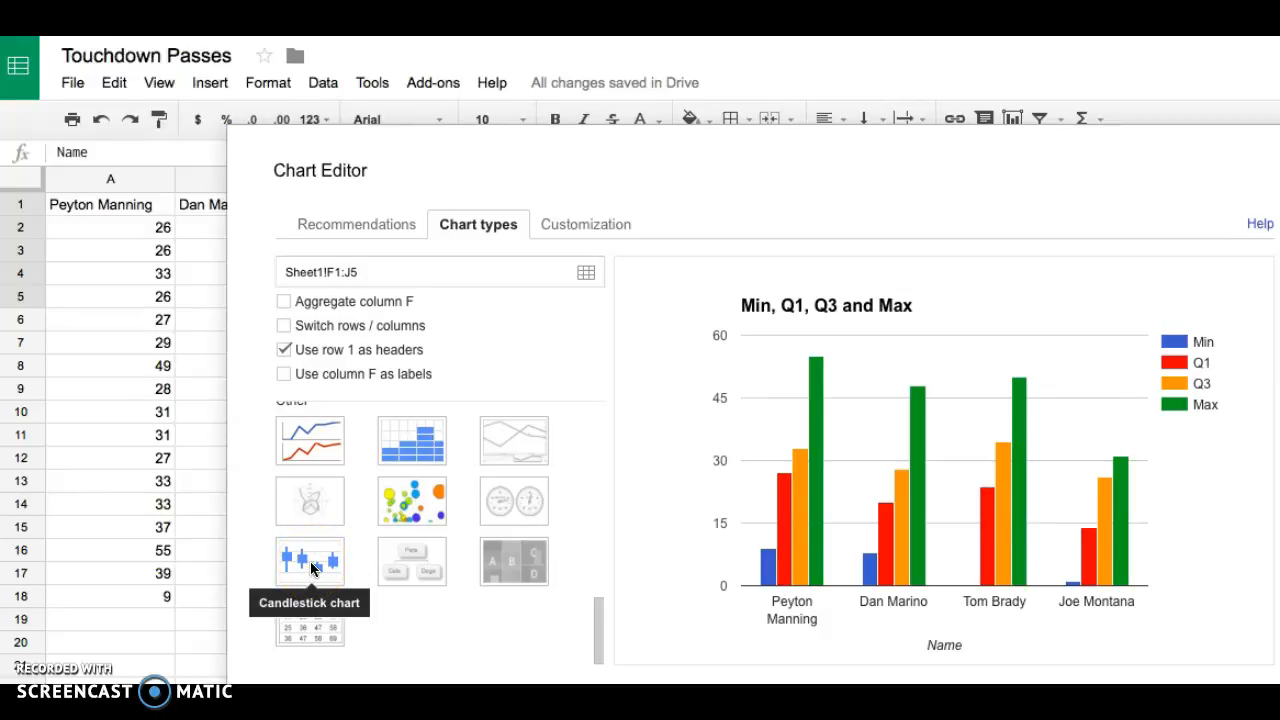
- Change the chart to a candlestick chart using column F as labels, insert it, and position it beside the summary table
{"action": "left_click", "coordinate": [312, 568]}
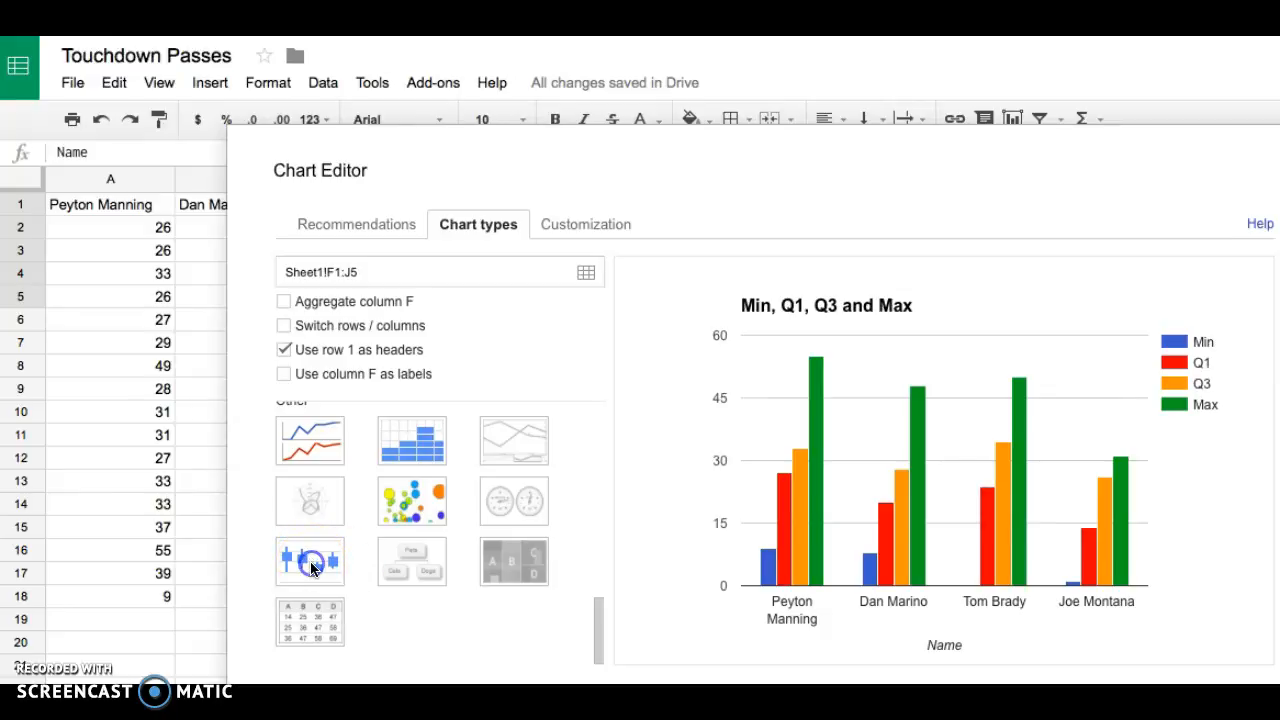
{"action": "left_click", "coordinate": [283, 374]}
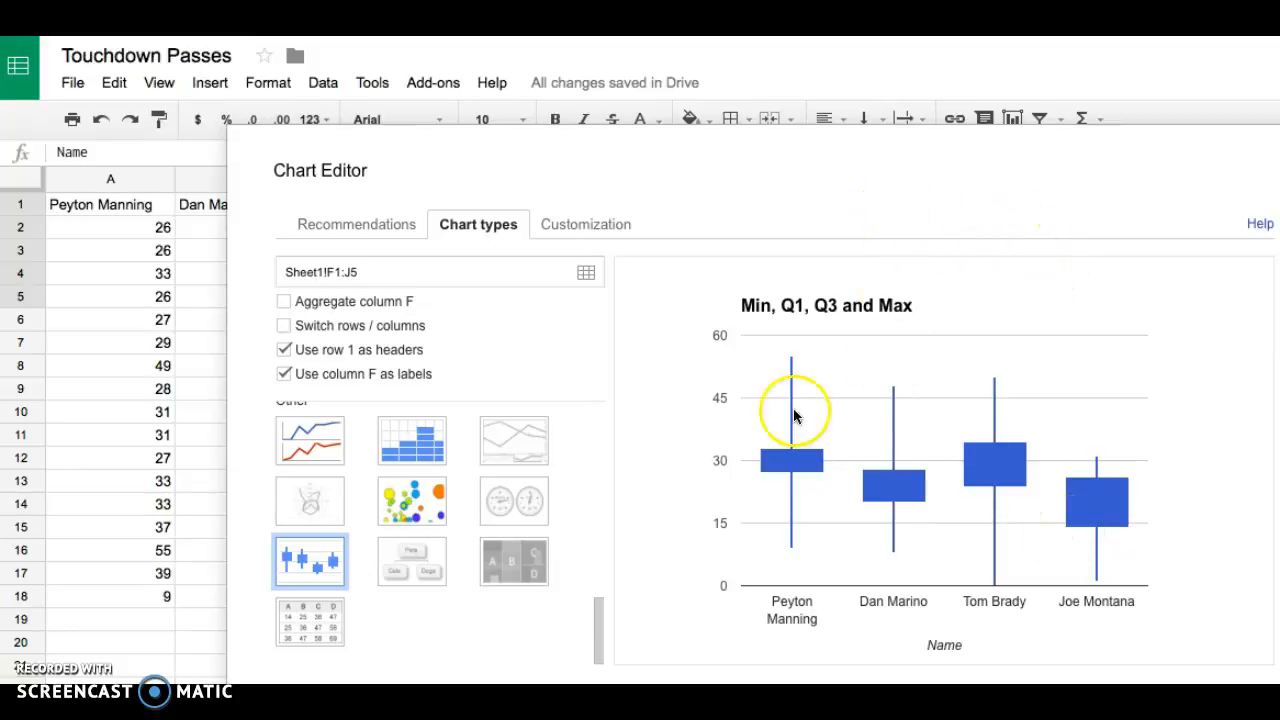
{"action": "left_click_drag", "start_coordinate": [709, 166], "coordinate": [688, 145]}
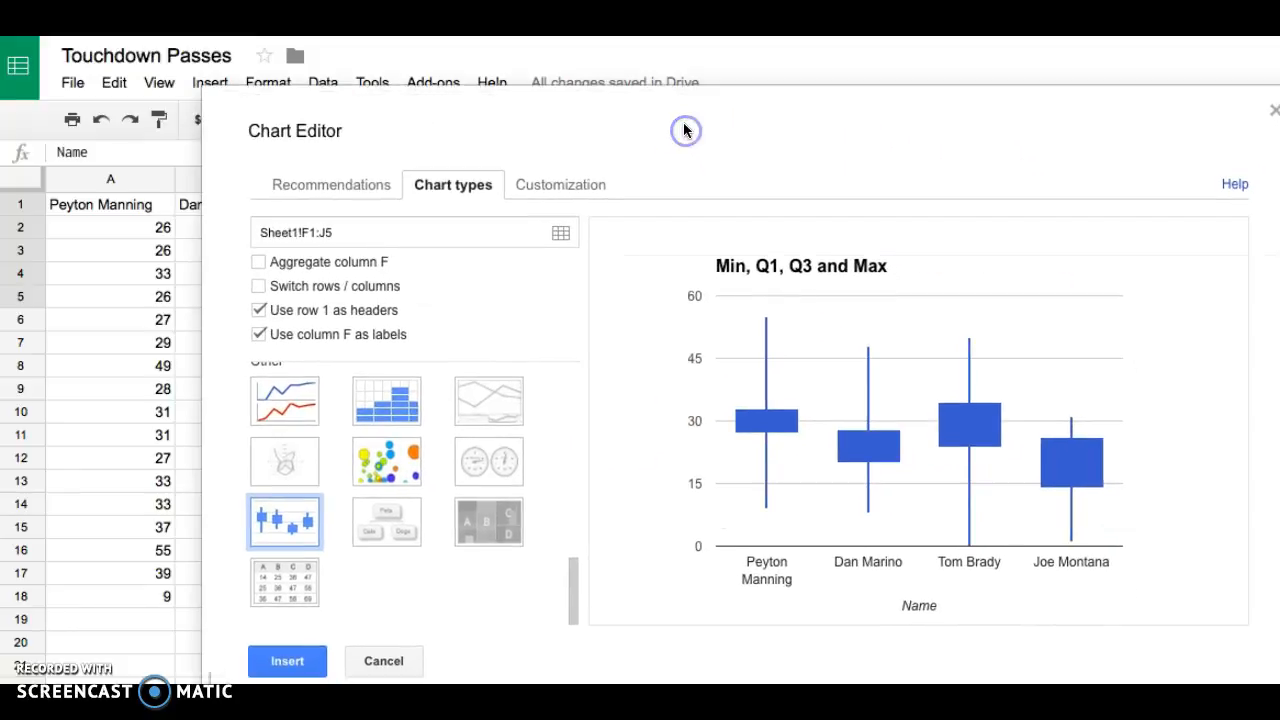
{"action": "left_click", "coordinate": [273, 668]}
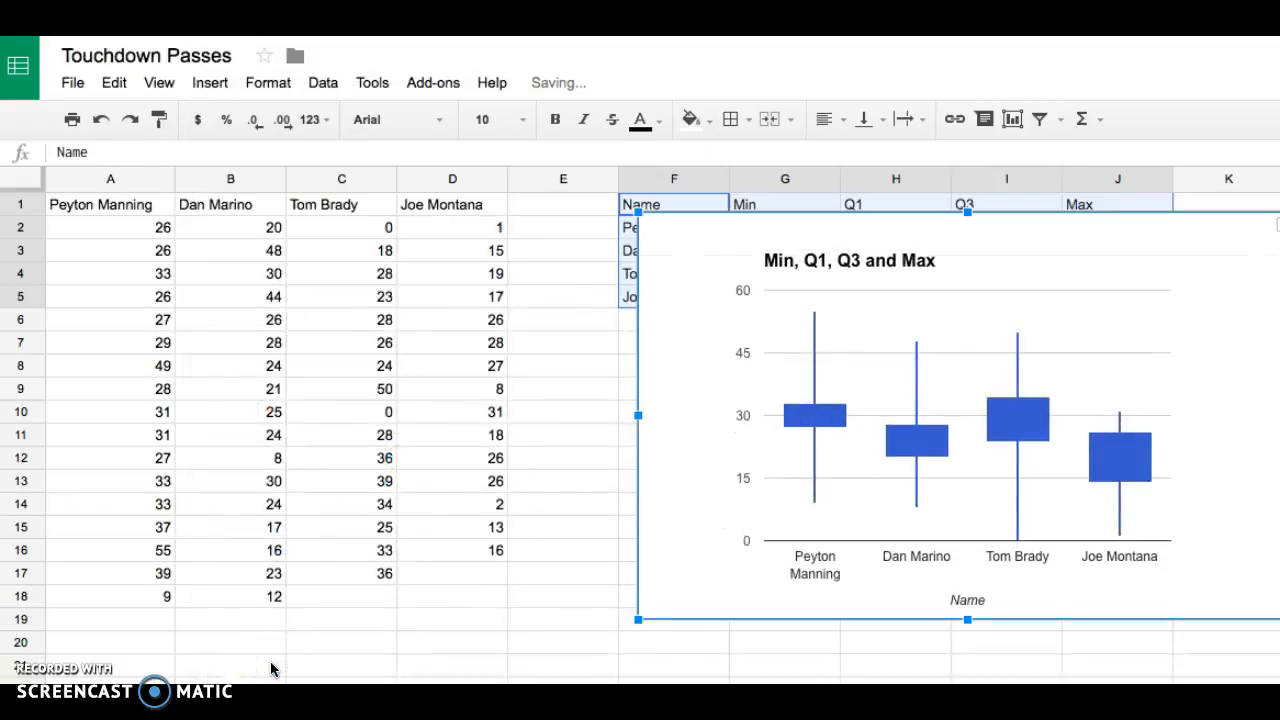
{"action": "left_click_drag", "start_coordinate": [1190, 280], "coordinate": [1100, 277]}
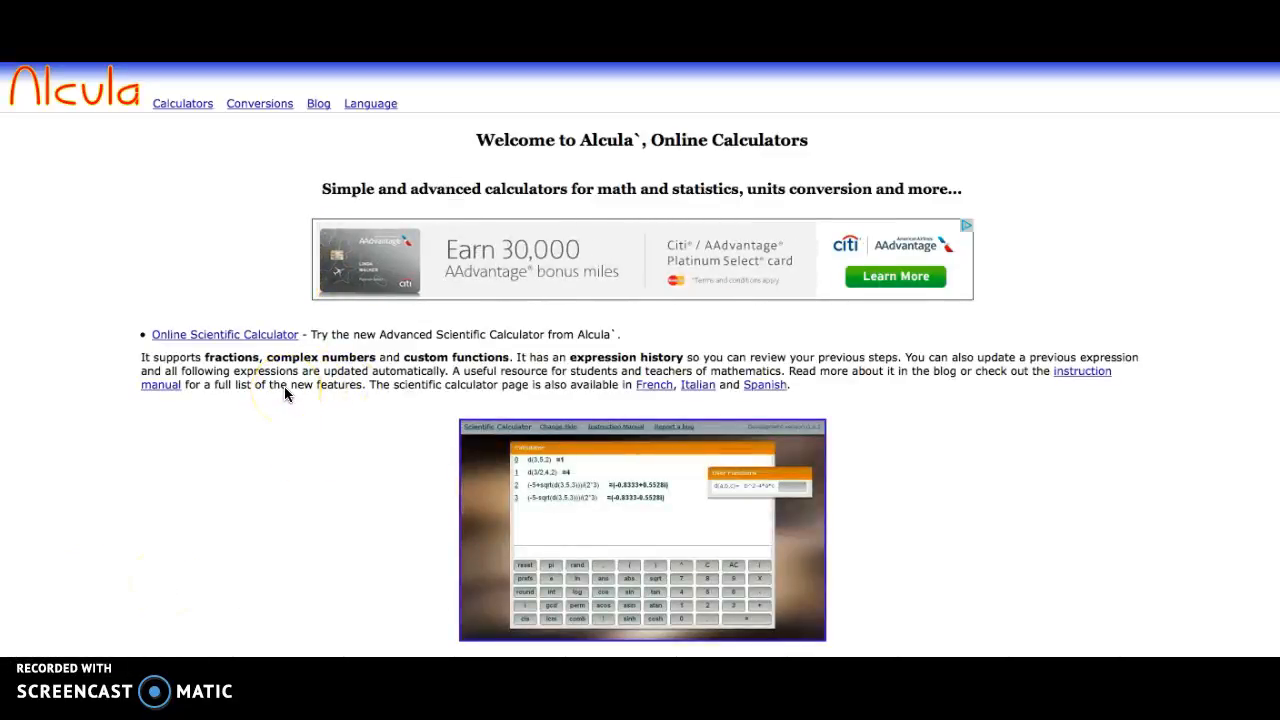
- Switch to the Alcula website and browse its list of online calculators
{"action": "left_click", "coordinate": [180, 110]}
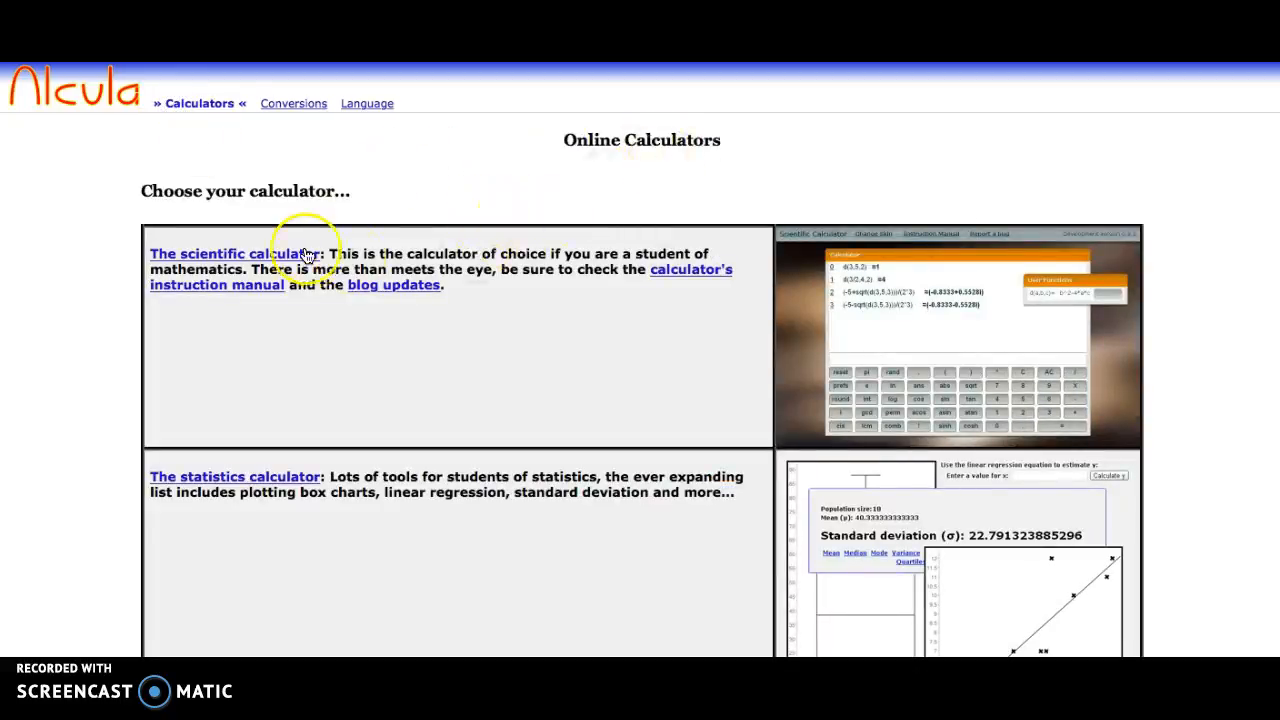
{"action": "scroll", "coordinate": [307, 255], "scroll_direction": "down", "scroll_amount": 2}
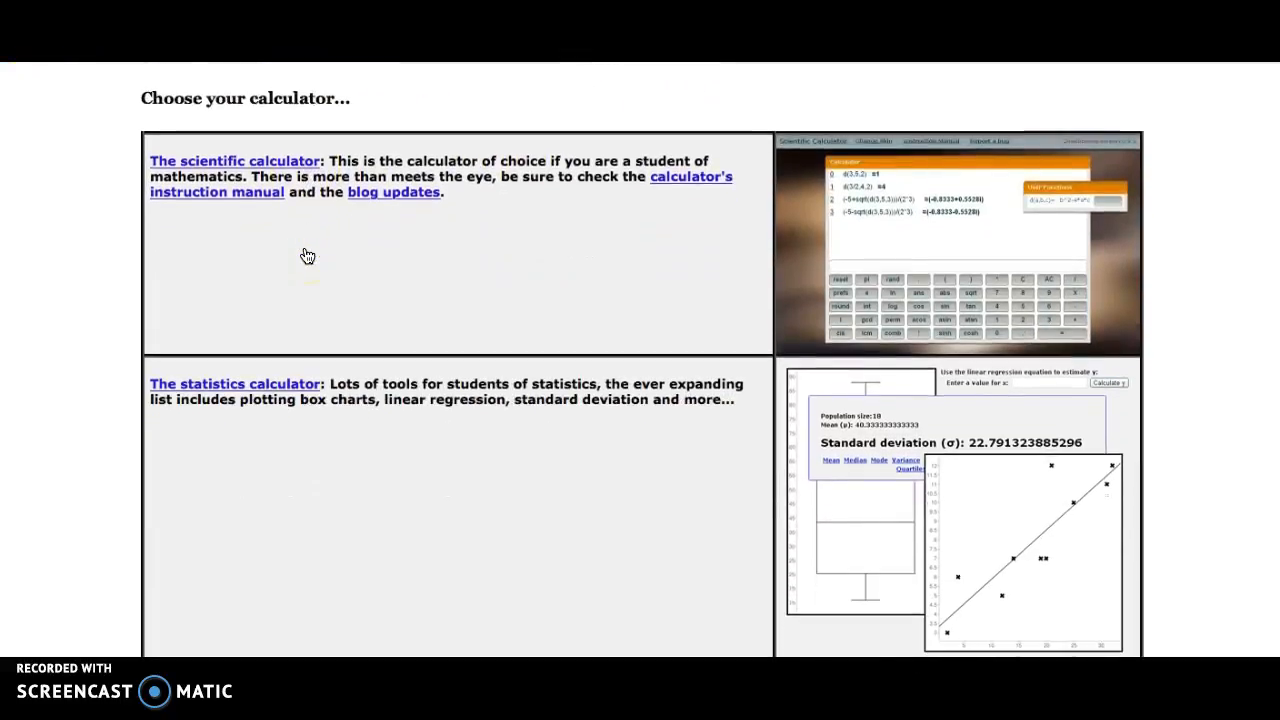
{"action": "scroll", "coordinate": [383, 400], "scroll_direction": "down", "scroll_amount": 2}
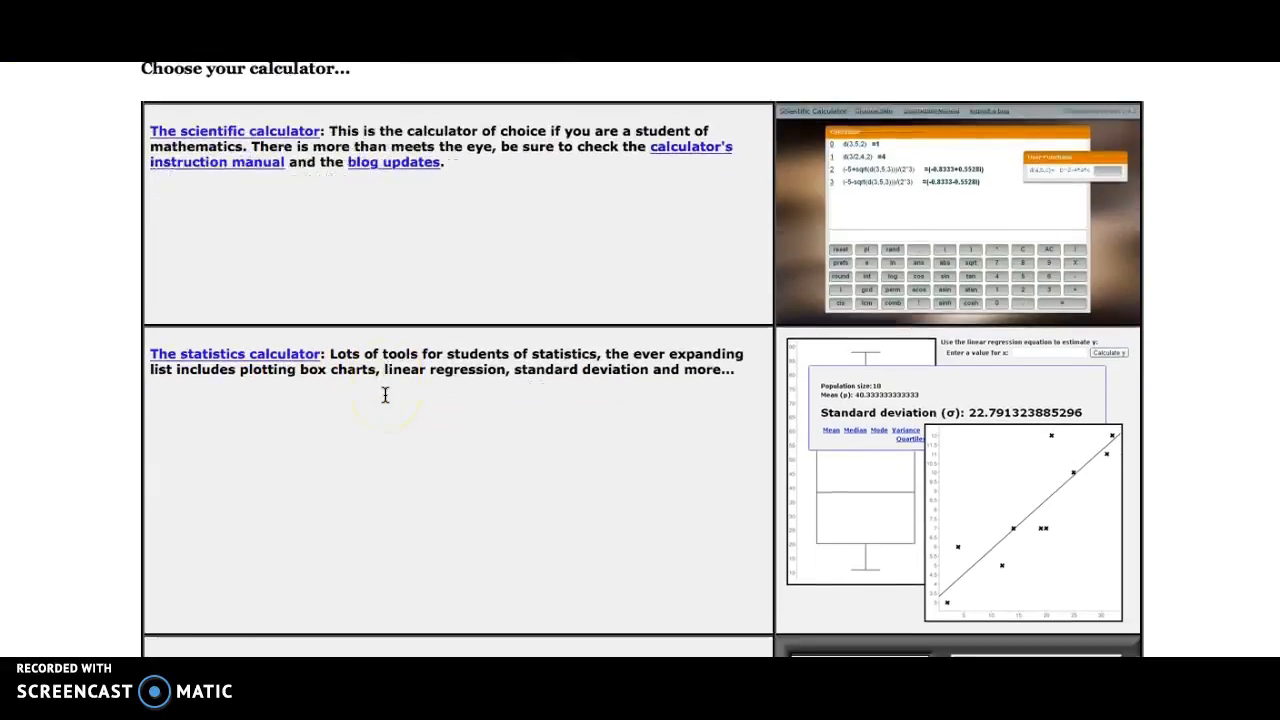
{"action": "scroll", "coordinate": [385, 395], "scroll_direction": "down", "scroll_amount": 9}
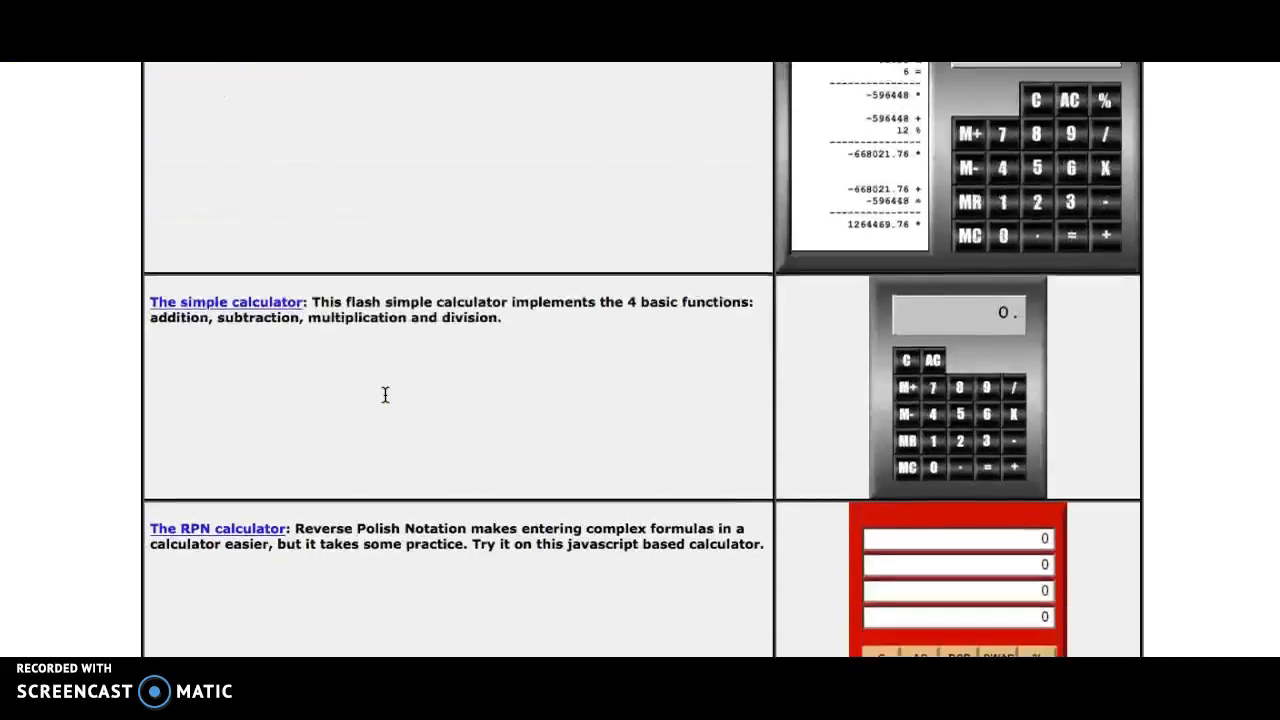
{"action": "scroll", "coordinate": [385, 395], "scroll_direction": "down", "scroll_amount": 9}
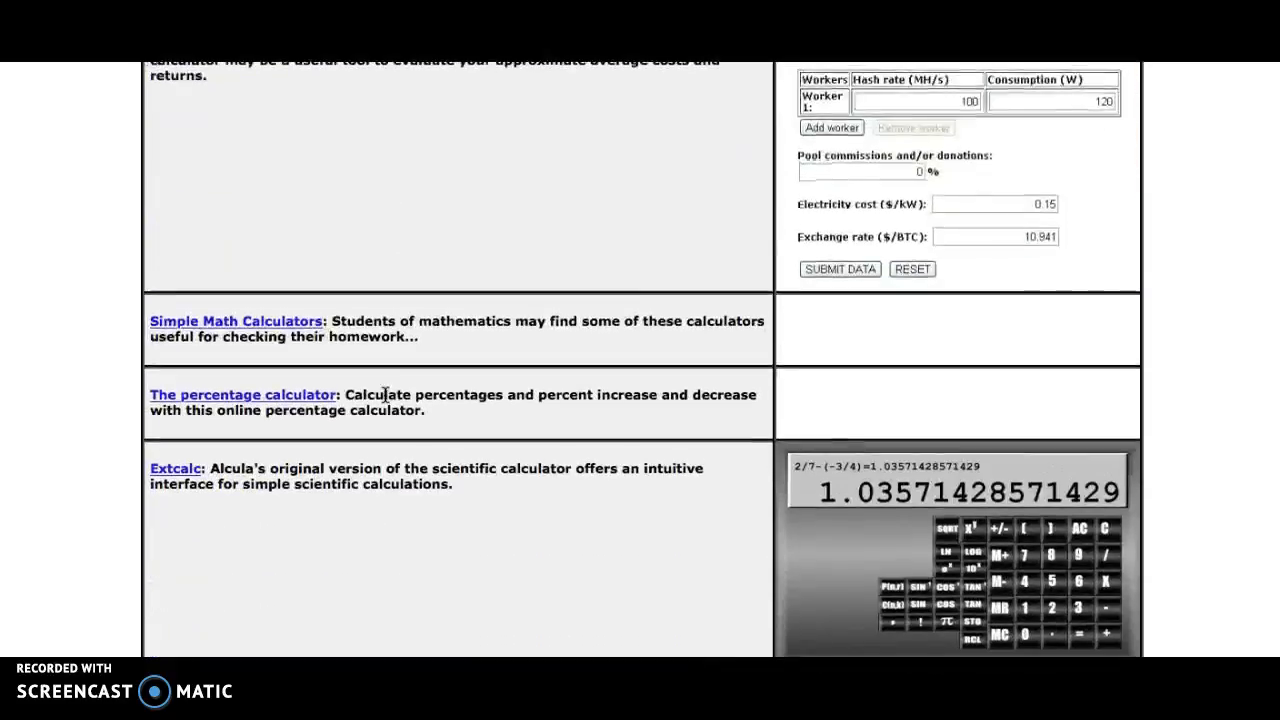
{"action": "scroll", "coordinate": [385, 395], "scroll_direction": "up", "scroll_amount": 7}
{"action": "scroll", "coordinate": [385, 395], "scroll_direction": "up", "scroll_amount": 12}
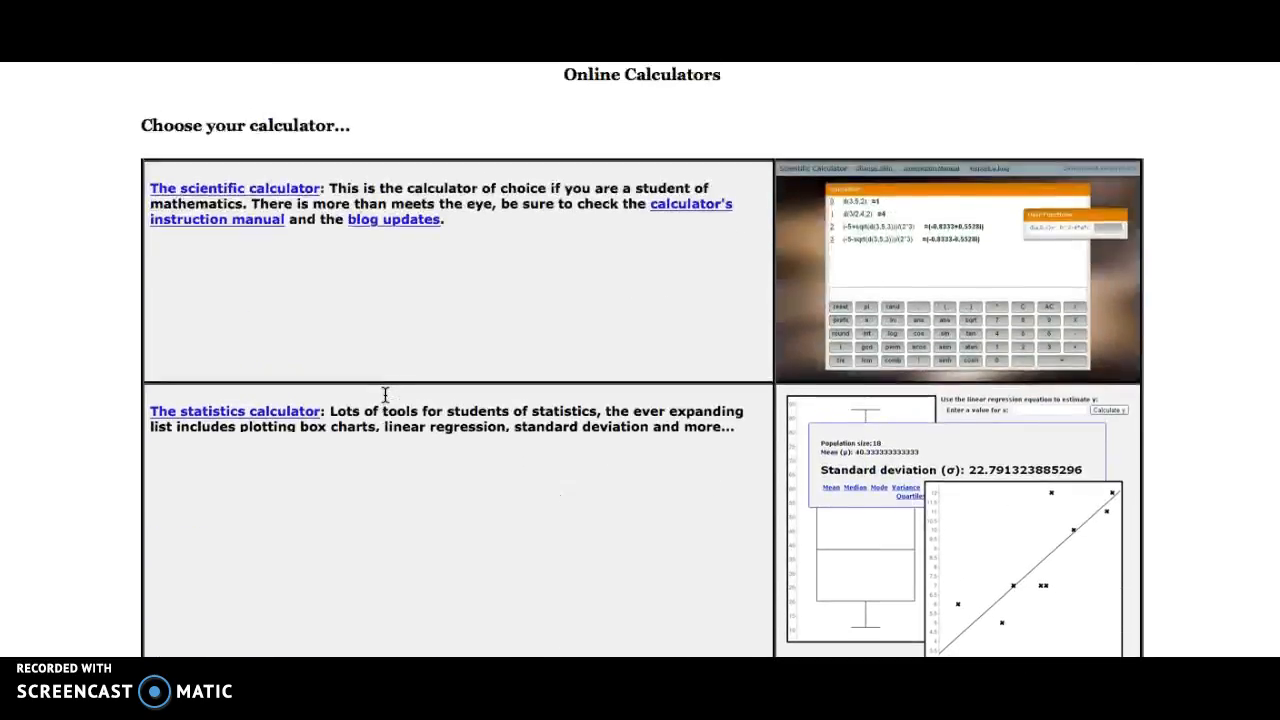
{"action": "scroll", "coordinate": [385, 395], "scroll_direction": "down", "scroll_amount": 1}
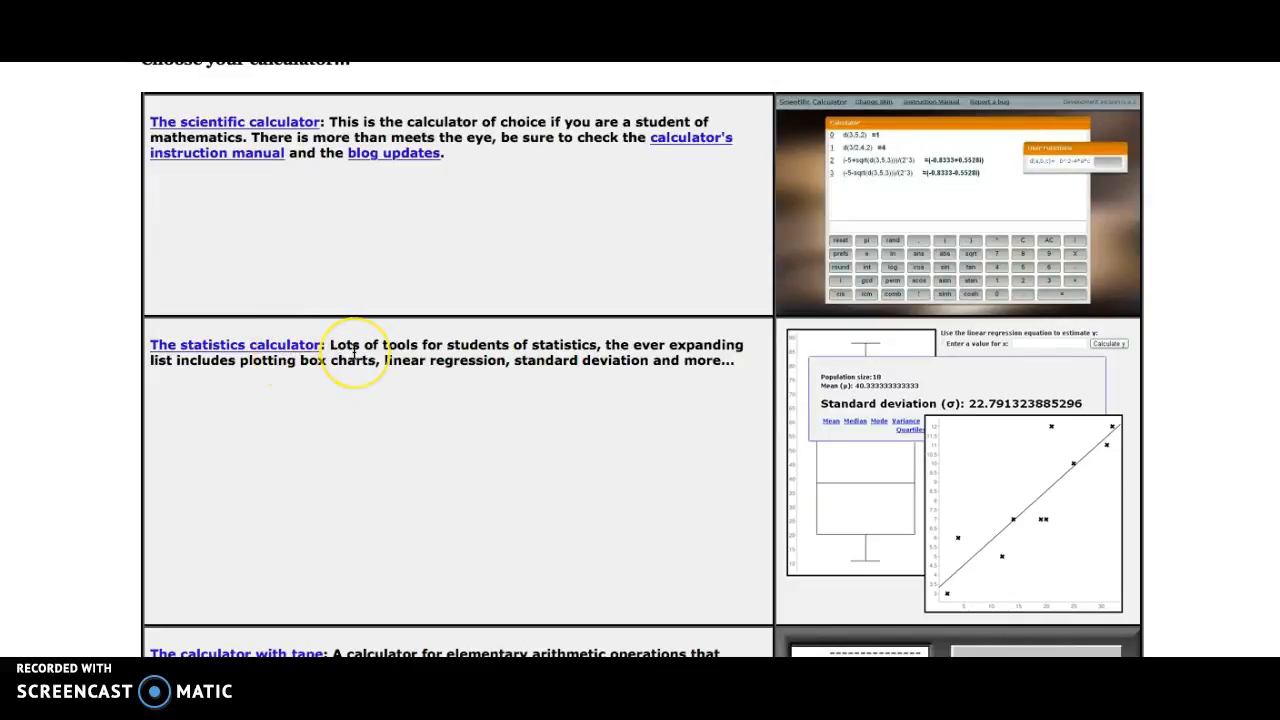
- Open the statistics calculator and choose its Box plot tool
{"action": "left_click", "coordinate": [250, 362]}
{"action": "left_click_drag", "start_coordinate": [250, 362], "coordinate": [355, 362]}
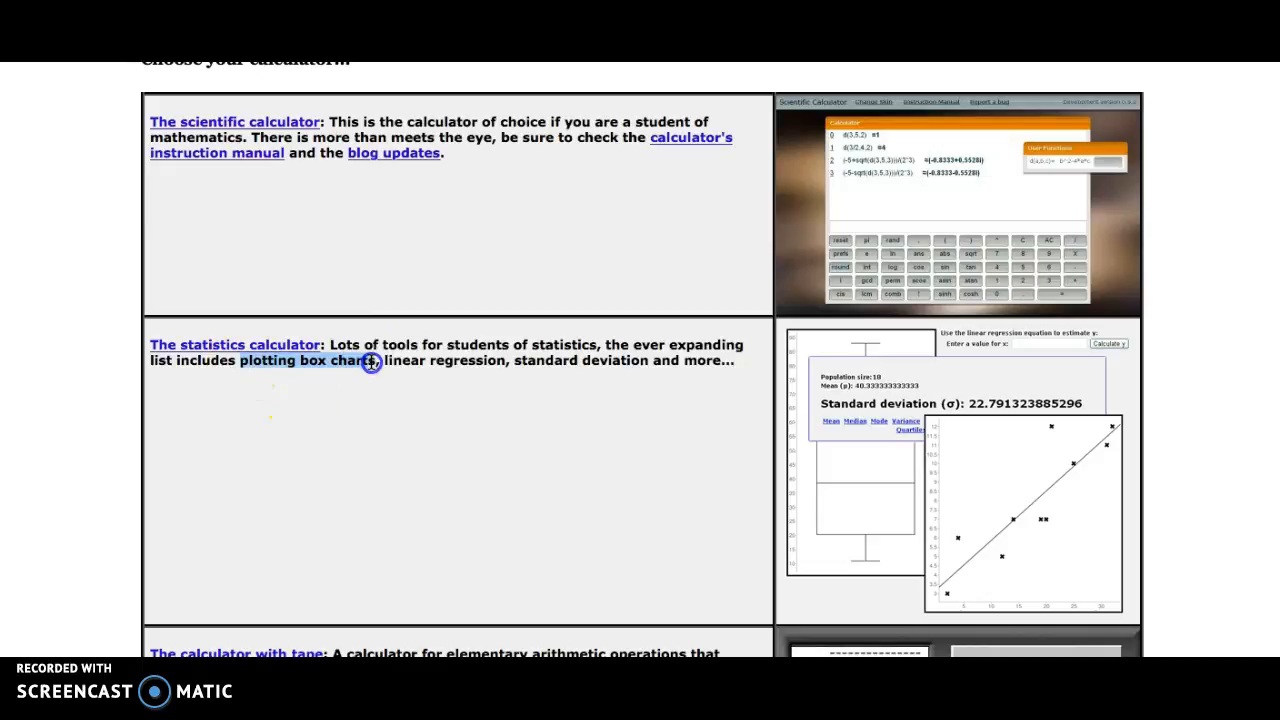
{"action": "left_click", "coordinate": [389, 420]}
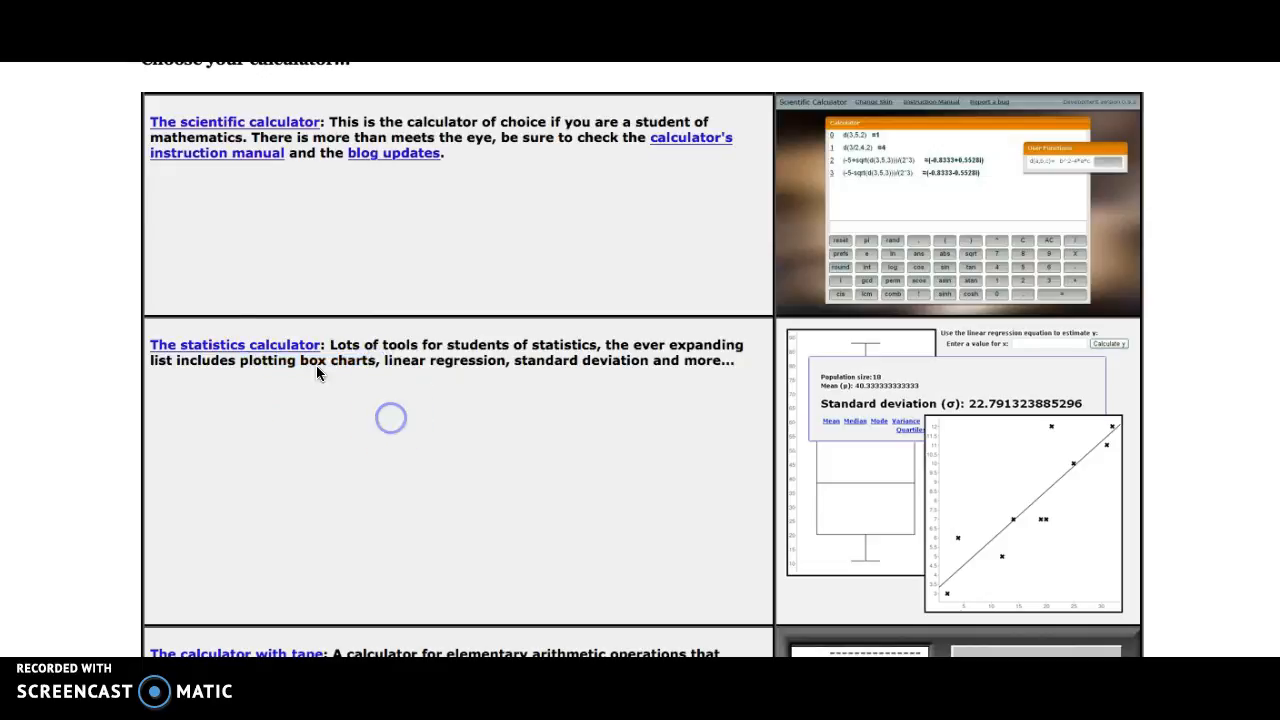
{"action": "left_click", "coordinate": [256, 350]}
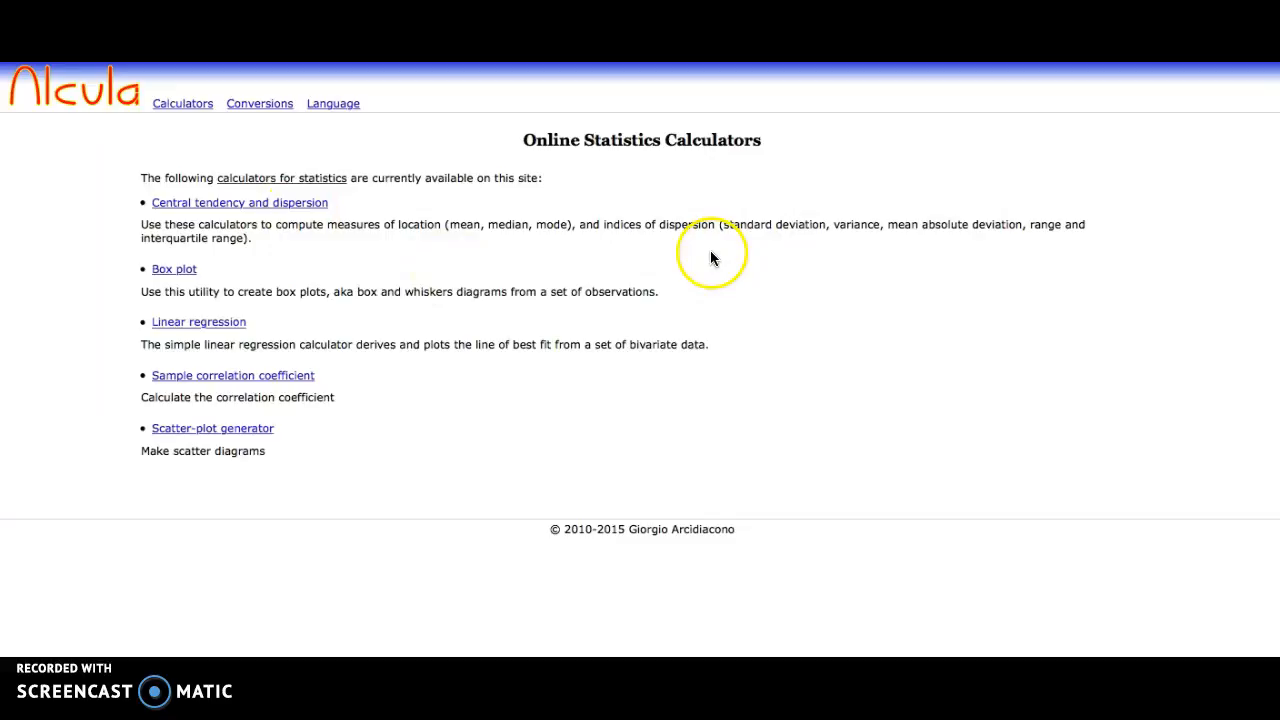
{"action": "left_click", "coordinate": [170, 272]}
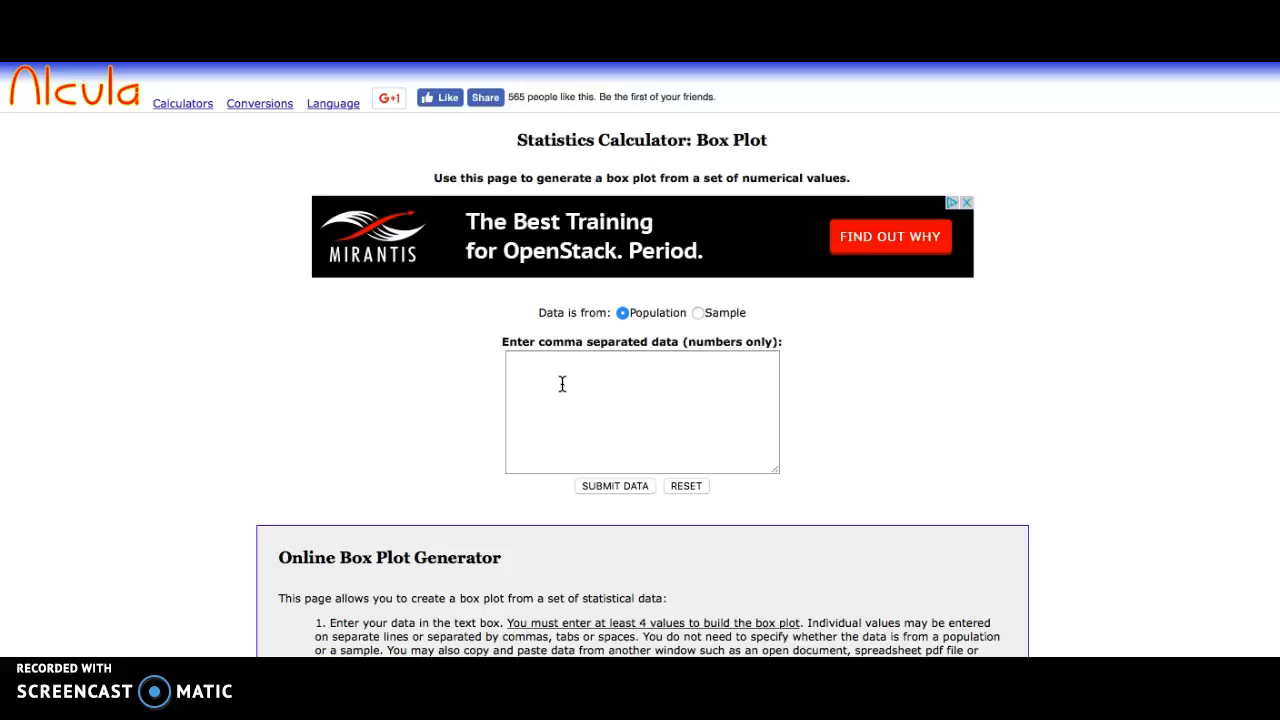
- Copy Peyton Manning's touchdown values A2:A18 from the spreadsheet and paste them into the box plot data box
{"action": "left_click", "coordinate": [62, 650]}
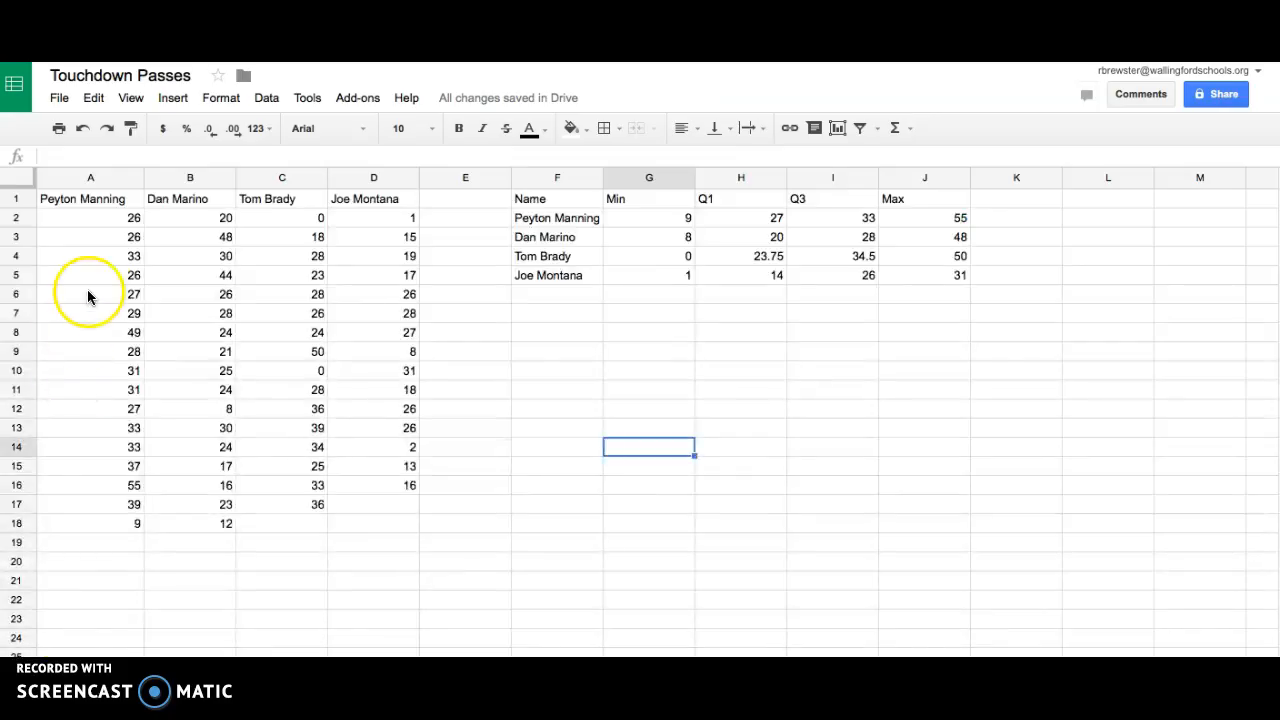
{"action": "left_click", "coordinate": [118, 221]}
{"action": "left_click_drag", "start_coordinate": [110, 221], "coordinate": [97, 531]}
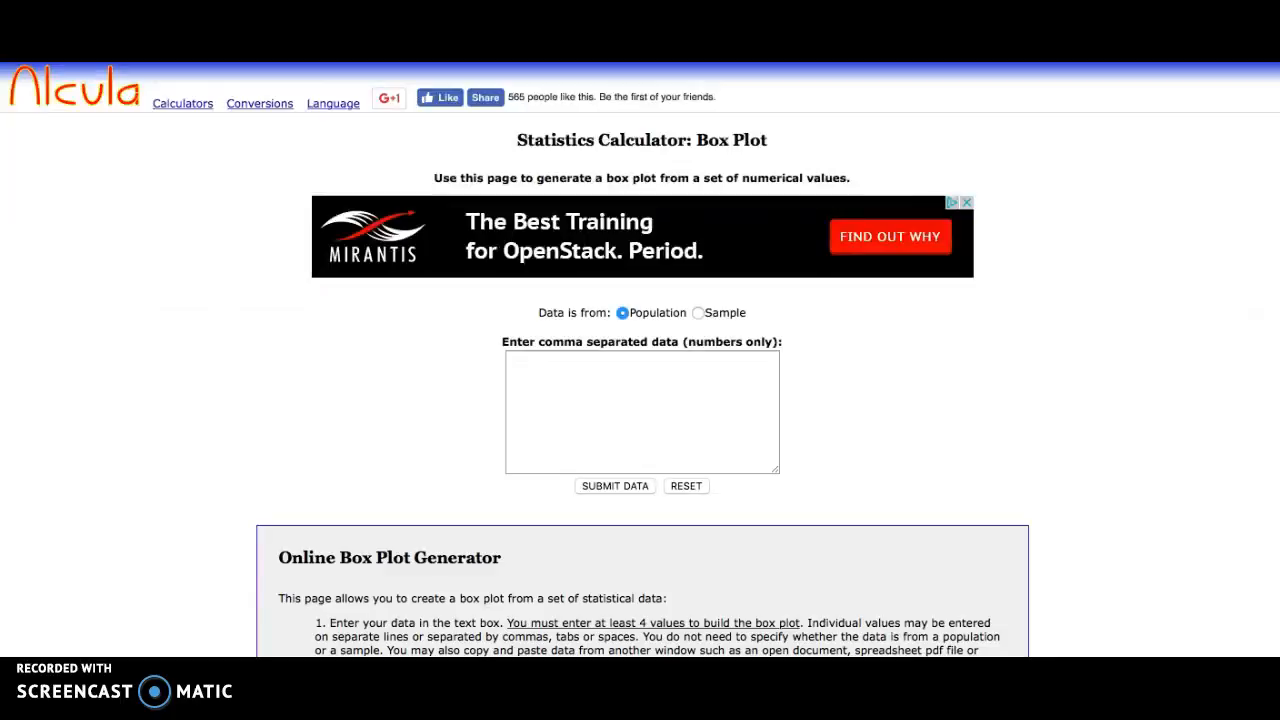
{"action": "left_click", "coordinate": [612, 370]}
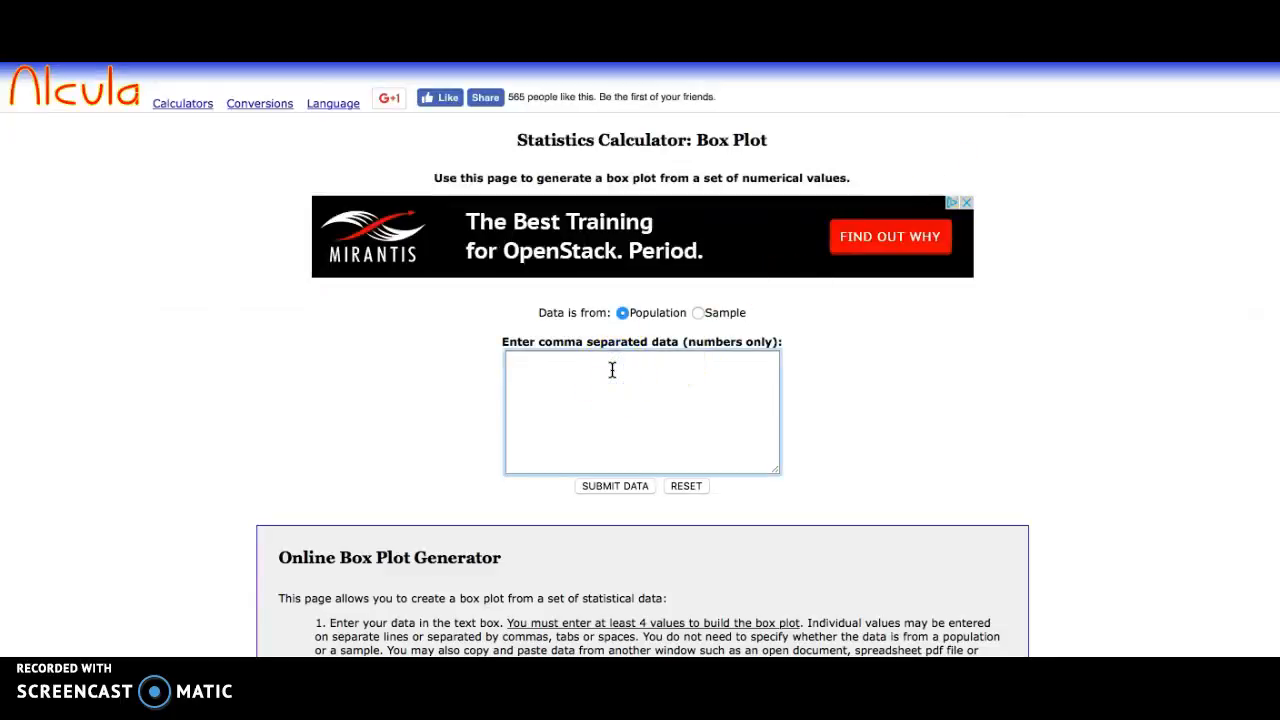
{"action": "key", "text": "super+v"}
{"action": "left_click", "coordinate": [594, 380]}
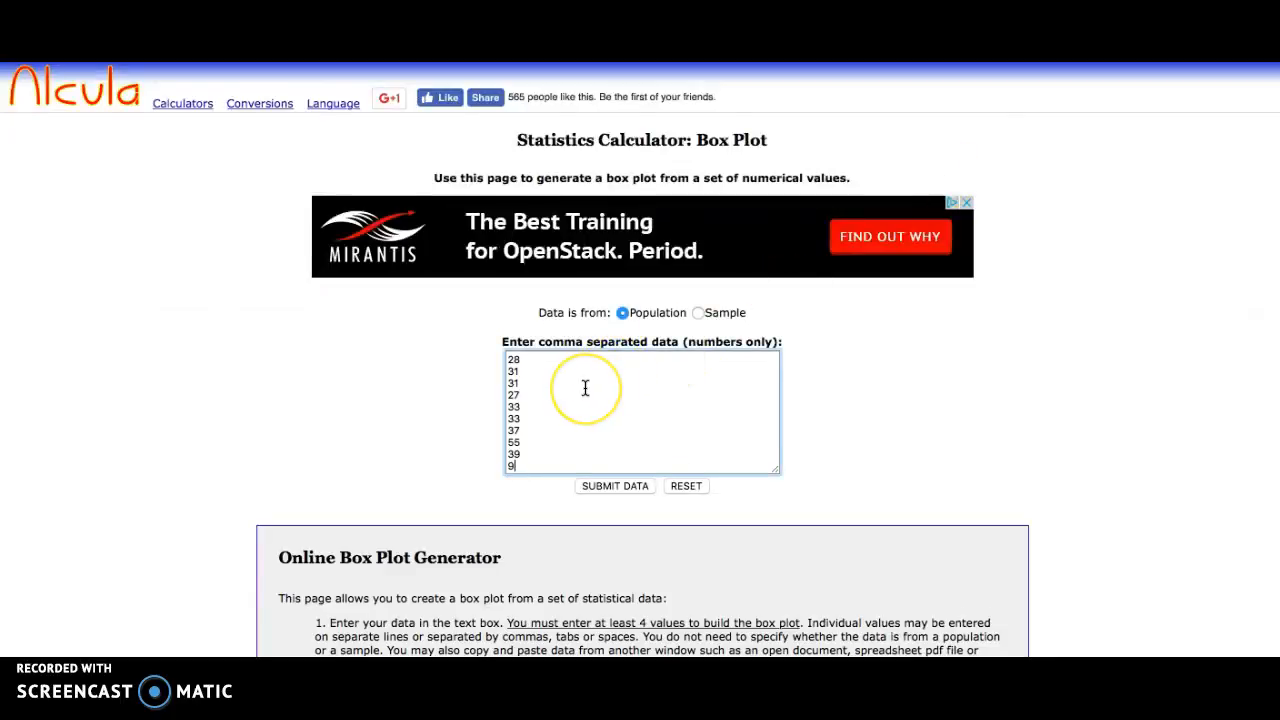
- Submit the data to generate the box plot and its summary statistics
{"action": "scroll", "coordinate": [585, 388], "scroll_direction": "down", "scroll_amount": 2}
{"action": "scroll", "coordinate": [585, 388], "scroll_direction": "up", "scroll_amount": 2}
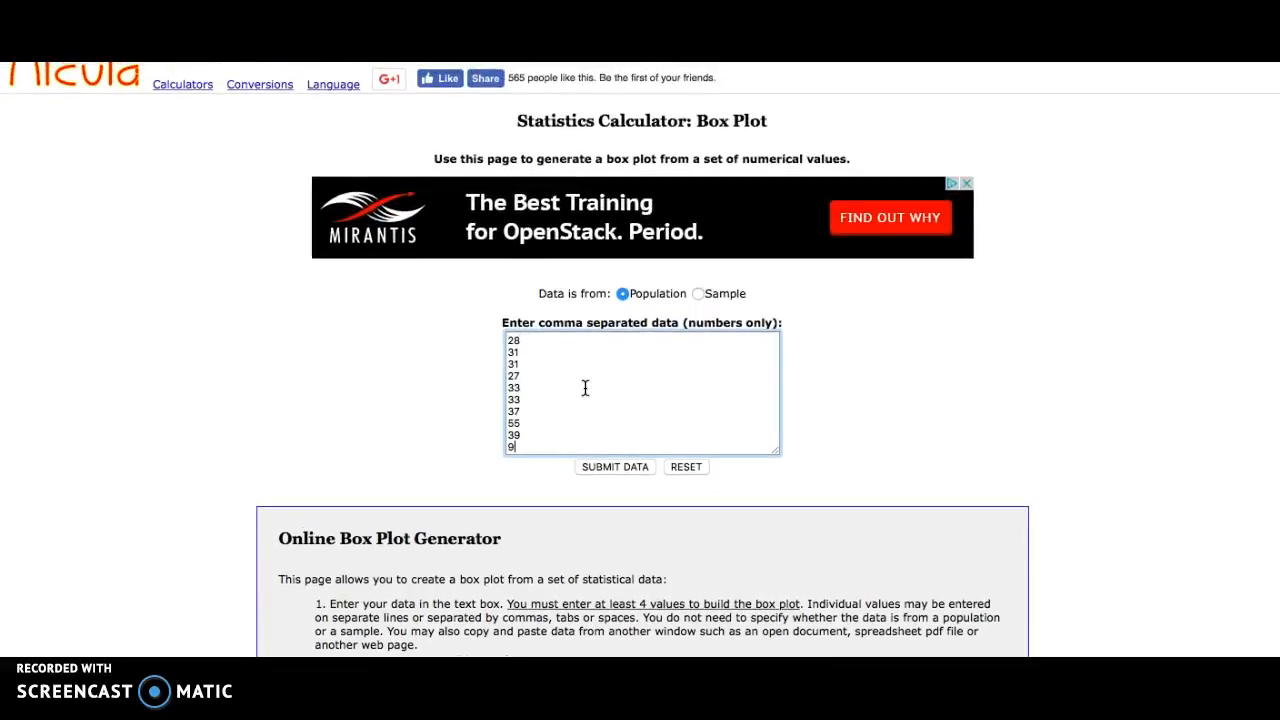
{"action": "left_click", "coordinate": [610, 466]}
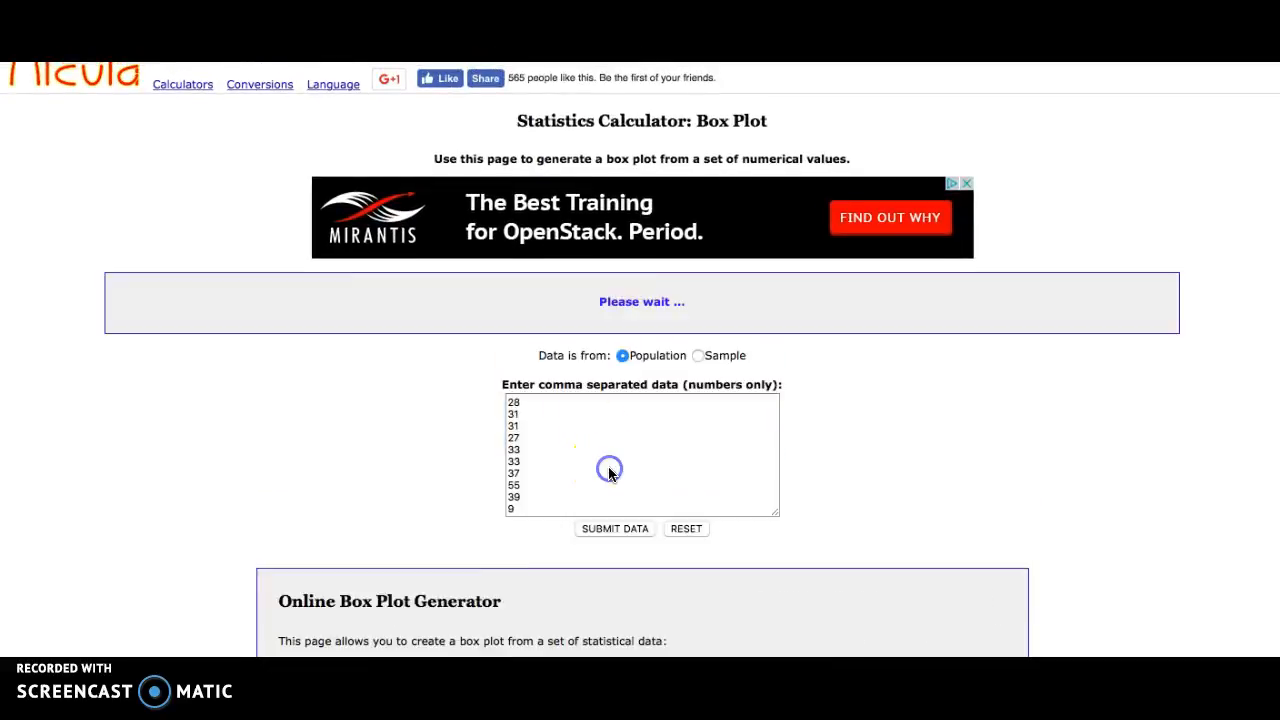
{"action": "scroll", "coordinate": [908, 368], "scroll_direction": "down", "scroll_amount": 2}
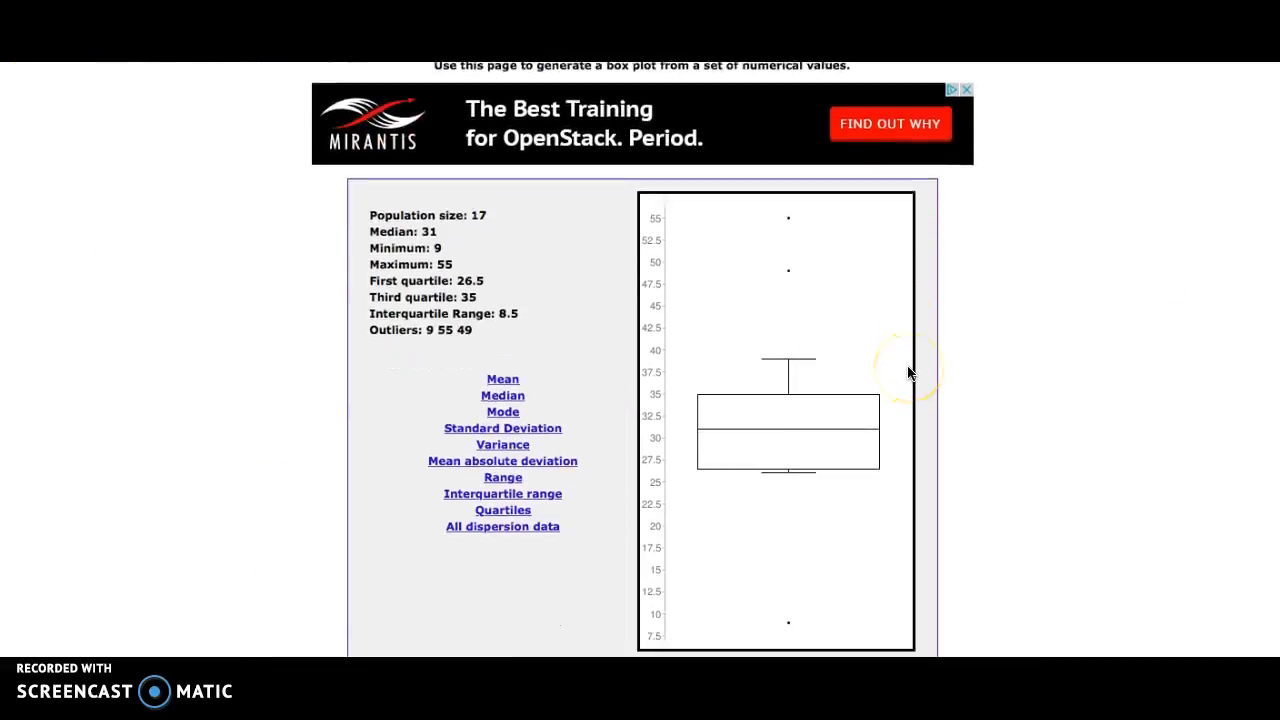